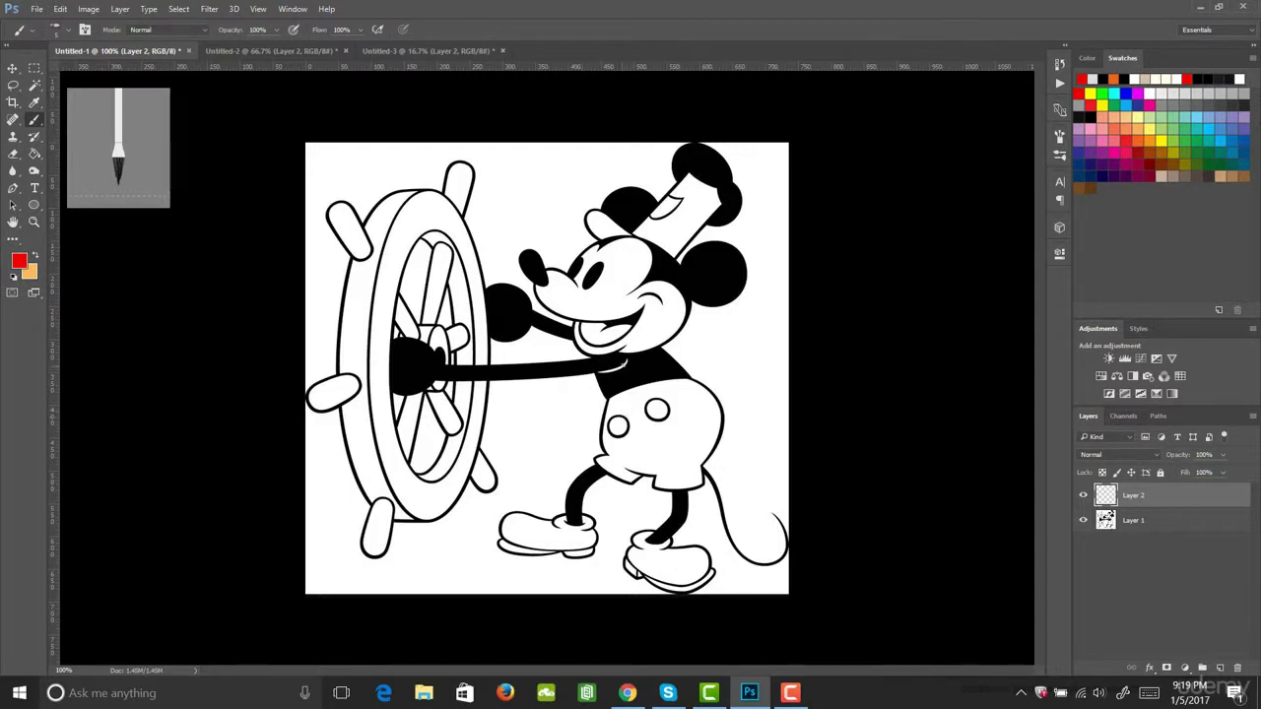
# Block in the cartoon mouse's head, snout, nose, mouth, ears and hat with simple red circles and lines on Layer 2.
pyautogui.moveTo(678, 326)
pyautogui.mouseDown()
pyautogui.moveTo(589, 295)
pyautogui.moveTo(616, 359)
pyautogui.moveTo(596, 254)
pyautogui.moveTo(580, 321)
pyautogui.moveTo(547, 270)
pyautogui.moveTo(563, 301)
pyautogui.mouseUp()
pyautogui.moveTo(533, 253); pyautogui.dragTo(527, 251)
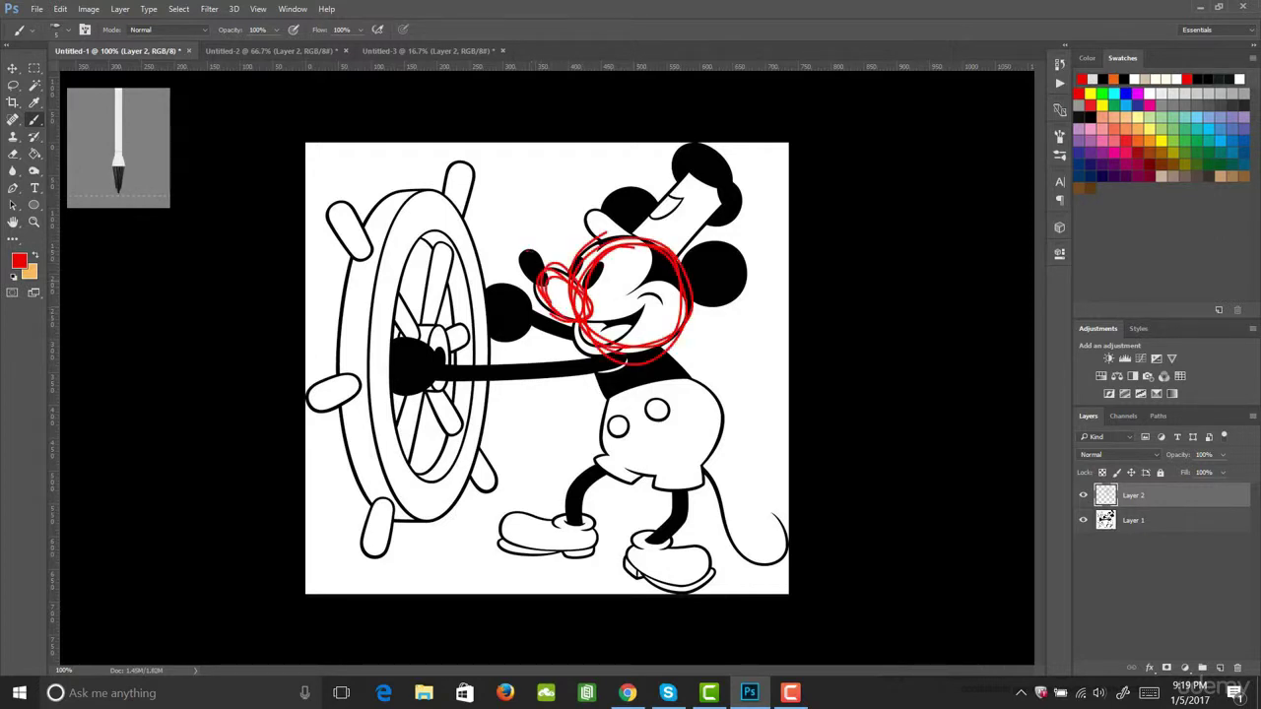
pyautogui.moveTo(542, 295)
pyautogui.mouseDown()
pyautogui.moveTo(532, 258)
pyautogui.moveTo(537, 287)
pyautogui.mouseUp()
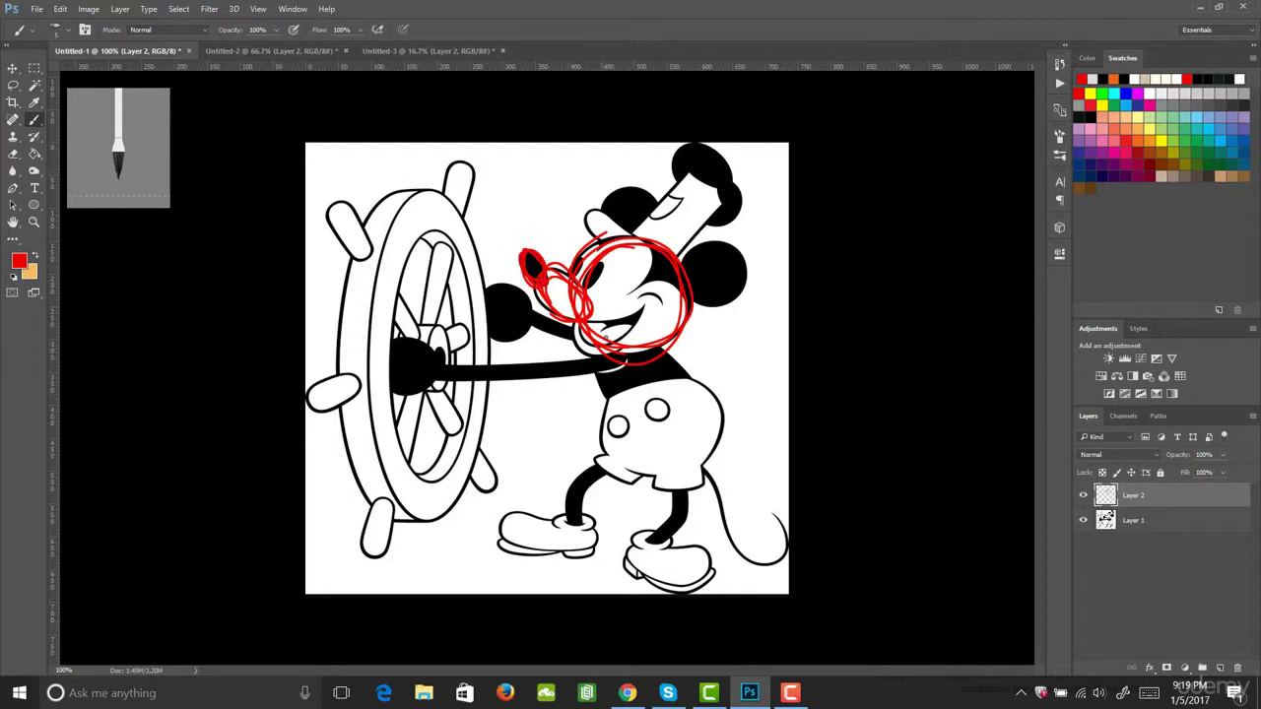
pyautogui.moveTo(642, 322)
pyautogui.mouseDown()
pyautogui.moveTo(582, 340)
pyautogui.moveTo(591, 354)
pyautogui.moveTo(647, 298)
pyautogui.moveTo(741, 281)
pyautogui.moveTo(694, 252)
pyautogui.mouseUp()
pyautogui.moveTo(640, 197)
pyautogui.mouseDown()
pyautogui.moveTo(611, 241)
pyautogui.moveTo(613, 228)
pyautogui.moveTo(650, 218)
pyautogui.moveTo(640, 234)
pyautogui.mouseUp()
pyautogui.moveTo(711, 201)
pyautogui.mouseDown()
pyautogui.moveTo(675, 252)
pyautogui.moveTo(722, 201)
pyautogui.moveTo(680, 148)
pyautogui.moveTo(729, 222)
pyautogui.moveTo(739, 202)
pyautogui.moveTo(711, 201)
pyautogui.mouseUp()
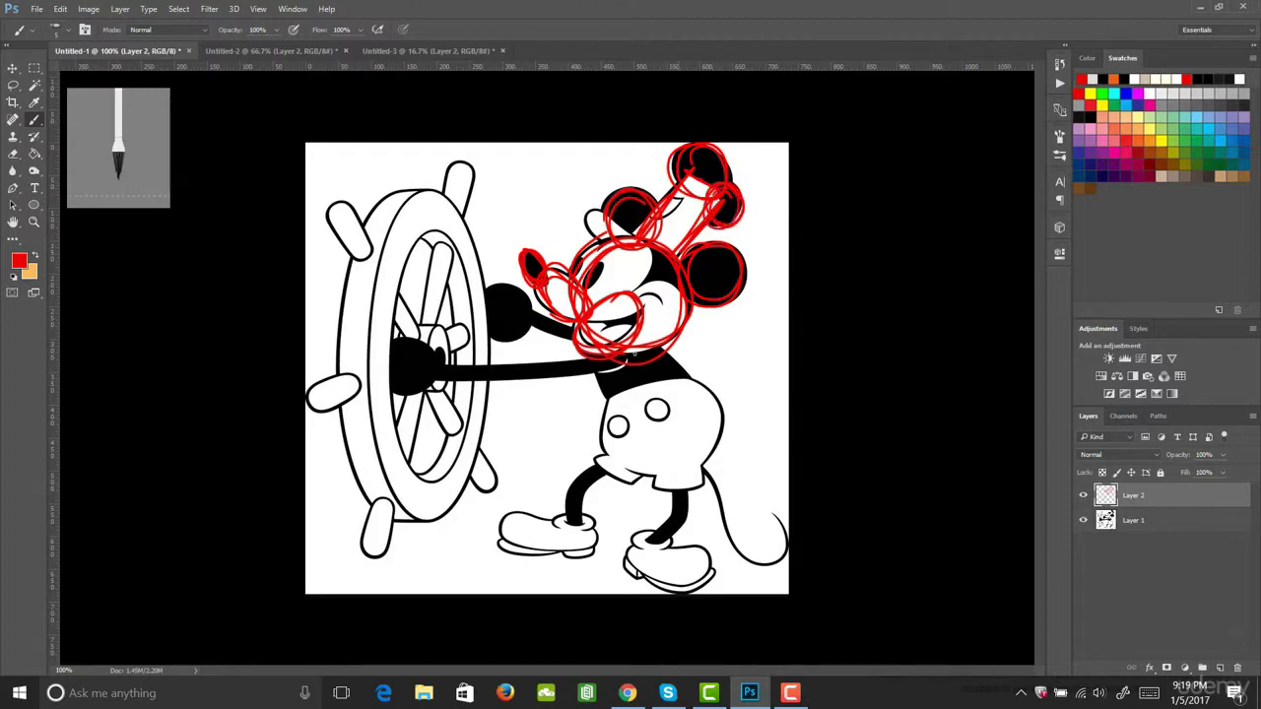
# Sketch red circles over both of the mouse's hands and connect them to the body with simple arm lines.
pyautogui.moveTo(516, 294)
pyautogui.mouseDown()
pyautogui.moveTo(509, 339)
pyautogui.moveTo(517, 296)
pyautogui.mouseUp()
pyautogui.moveTo(419, 343)
pyautogui.mouseDown()
pyautogui.moveTo(394, 385)
pyautogui.moveTo(426, 376)
pyautogui.moveTo(504, 389)
pyautogui.moveTo(614, 372)
pyautogui.moveTo(552, 371)
pyautogui.moveTo(607, 361)
pyautogui.mouseUp()
pyautogui.moveTo(514, 331)
pyautogui.mouseDown()
pyautogui.moveTo(581, 339)
pyautogui.moveTo(587, 316)
pyautogui.mouseUp()
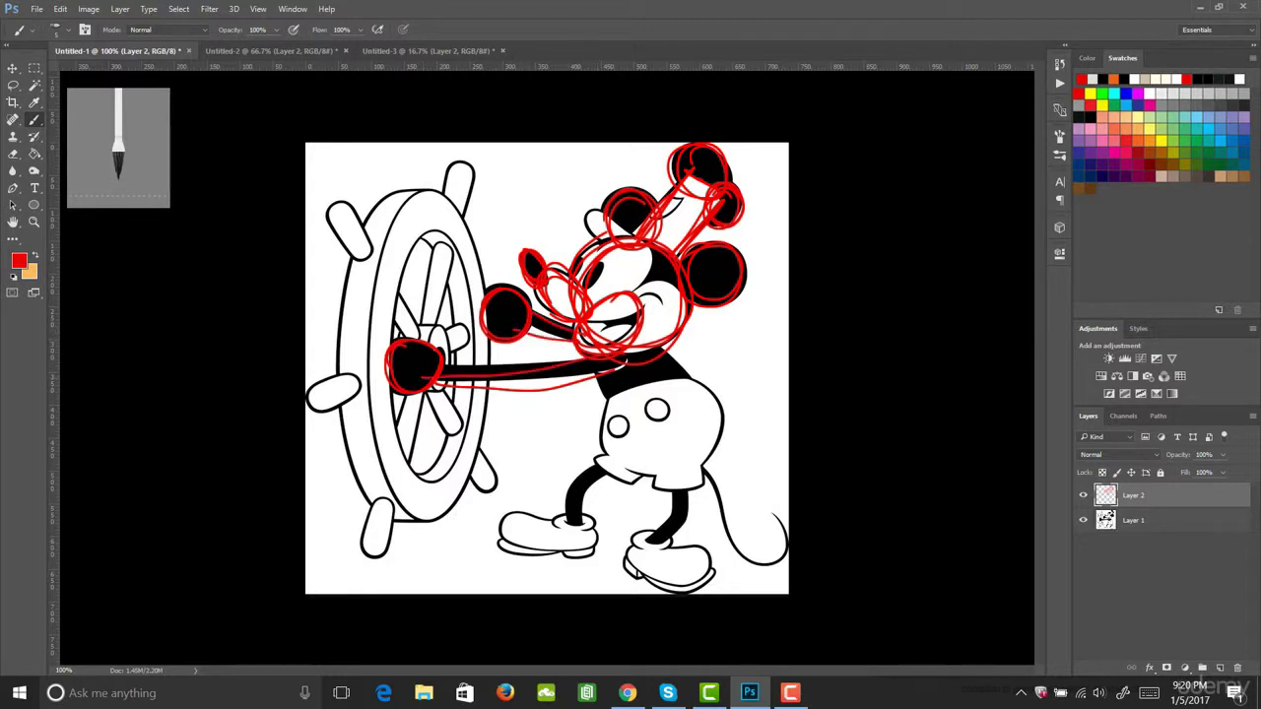
# Block in the mouse's torso and round shorts, add segmented legs, and box in both shoes with red rectangles.
pyautogui.moveTo(605, 378)
pyautogui.mouseDown()
pyautogui.moveTo(609, 404)
pyautogui.moveTo(689, 380)
pyautogui.moveTo(670, 345)
pyautogui.moveTo(687, 454)
pyautogui.moveTo(717, 440)
pyautogui.moveTo(640, 479)
pyautogui.moveTo(680, 479)
pyautogui.mouseUp()
pyautogui.moveTo(615, 424)
pyautogui.mouseDown()
pyautogui.moveTo(690, 473)
pyautogui.moveTo(694, 463)
pyautogui.moveTo(690, 489)
pyautogui.moveTo(699, 473)
pyautogui.mouseUp()
pyautogui.moveTo(591, 459)
pyautogui.mouseDown()
pyautogui.moveTo(679, 515)
pyautogui.moveTo(686, 498)
pyautogui.moveTo(652, 545)
pyautogui.mouseUp()
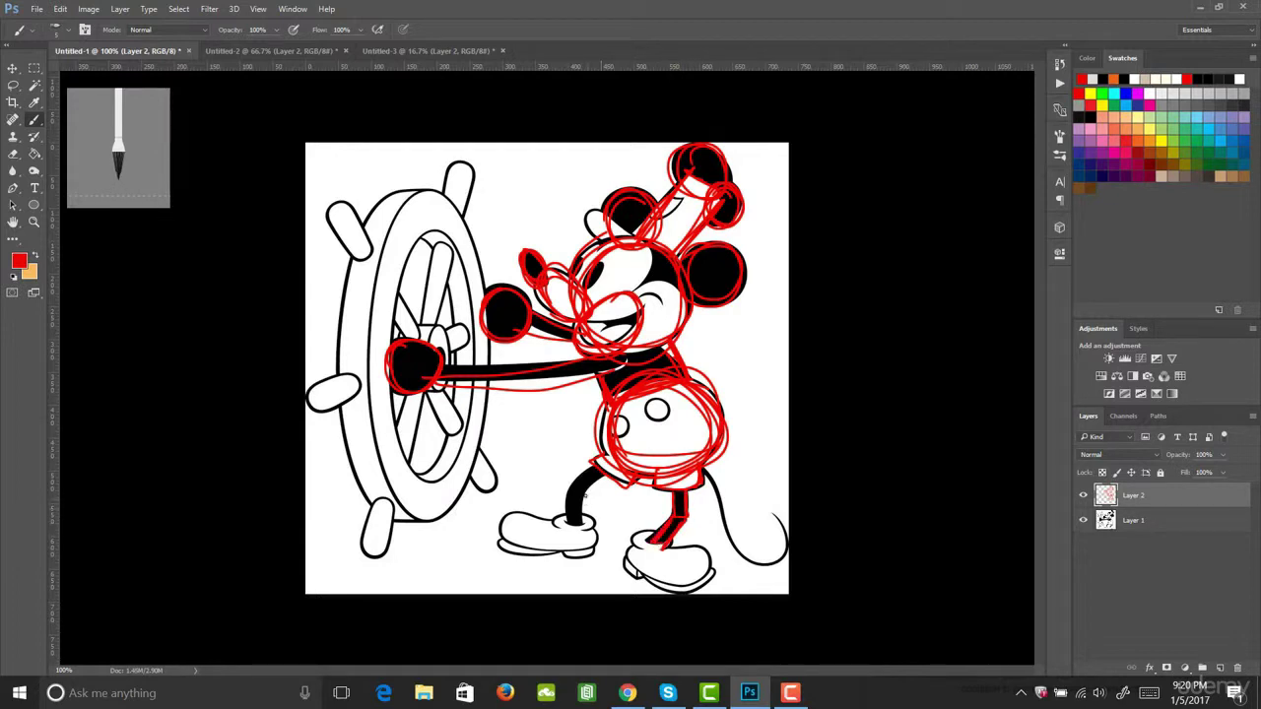
pyautogui.moveTo(582, 494)
pyautogui.mouseDown()
pyautogui.moveTo(569, 524)
pyautogui.moveTo(576, 493)
pyautogui.moveTo(605, 470)
pyautogui.moveTo(594, 466)
pyautogui.mouseUp()
pyautogui.moveTo(500, 512)
pyautogui.mouseDown()
pyautogui.moveTo(499, 555)
pyautogui.moveTo(597, 556)
pyautogui.moveTo(592, 521)
pyautogui.moveTo(504, 520)
pyautogui.moveTo(571, 514)
pyautogui.mouseUp()
pyautogui.moveTo(616, 563)
pyautogui.mouseDown()
pyautogui.moveTo(631, 528)
pyautogui.moveTo(693, 589)
pyautogui.moveTo(709, 550)
pyautogui.moveTo(631, 529)
pyautogui.moveTo(719, 551)
pyautogui.mouseUp()
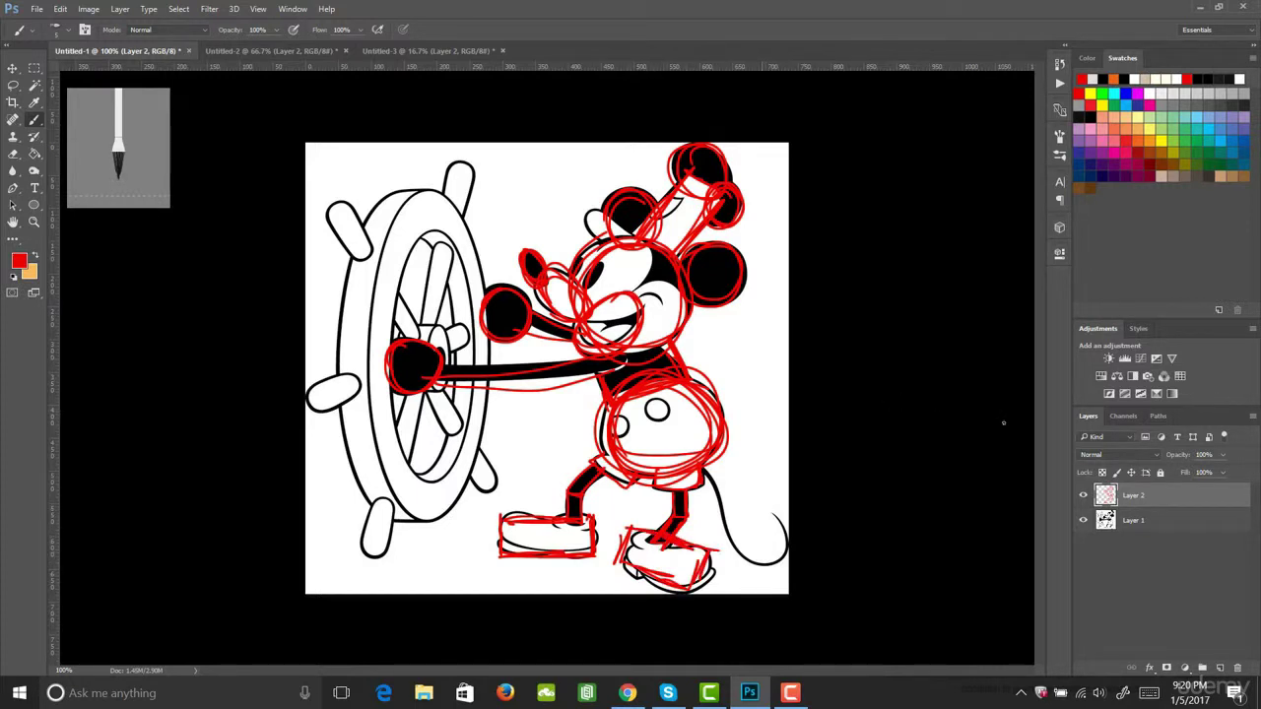
# Compare the red block-in alone and over the cartoon by hiding and showing Layer 1.
pyautogui.click(1083, 520)
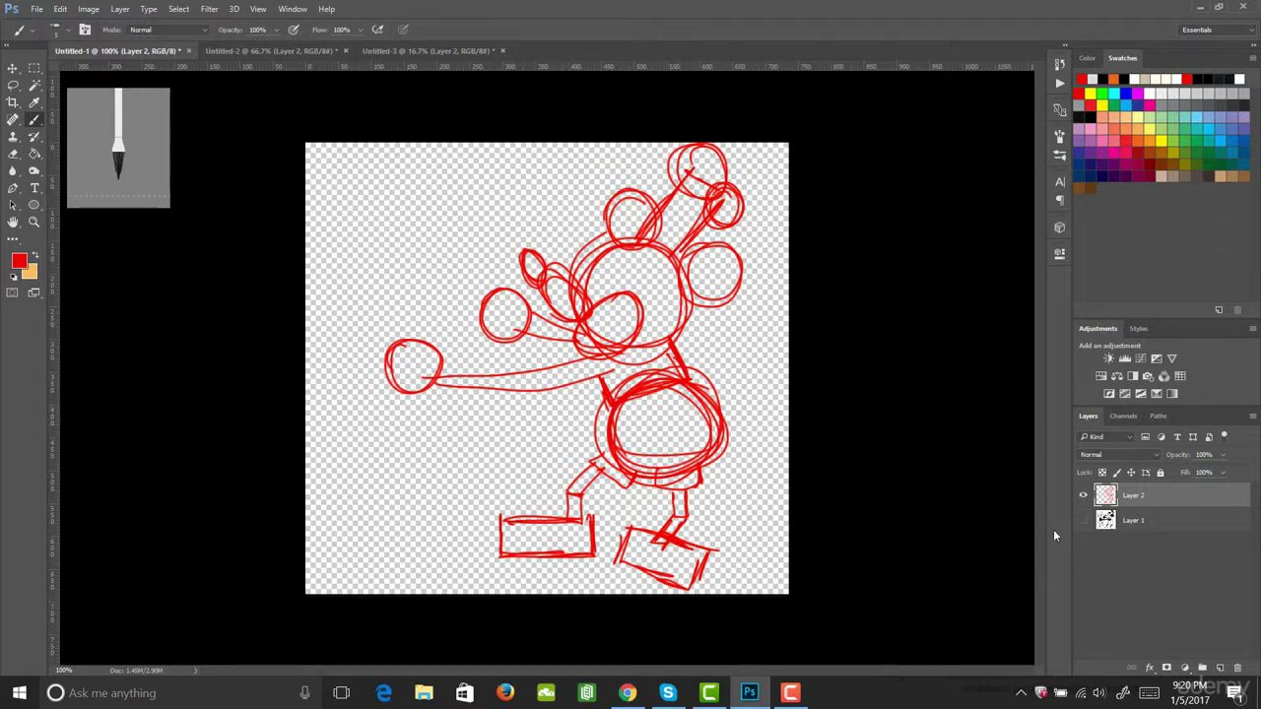
pyautogui.click(1083, 520)
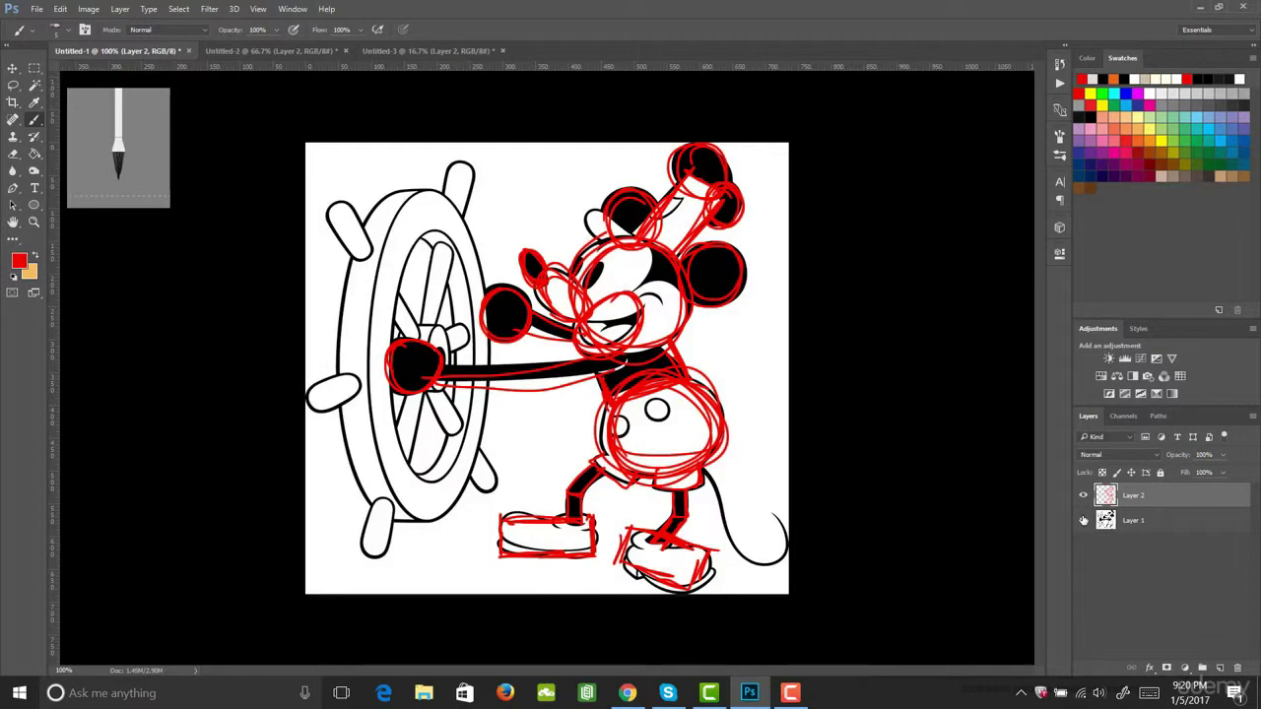
pyautogui.click(1082, 520)
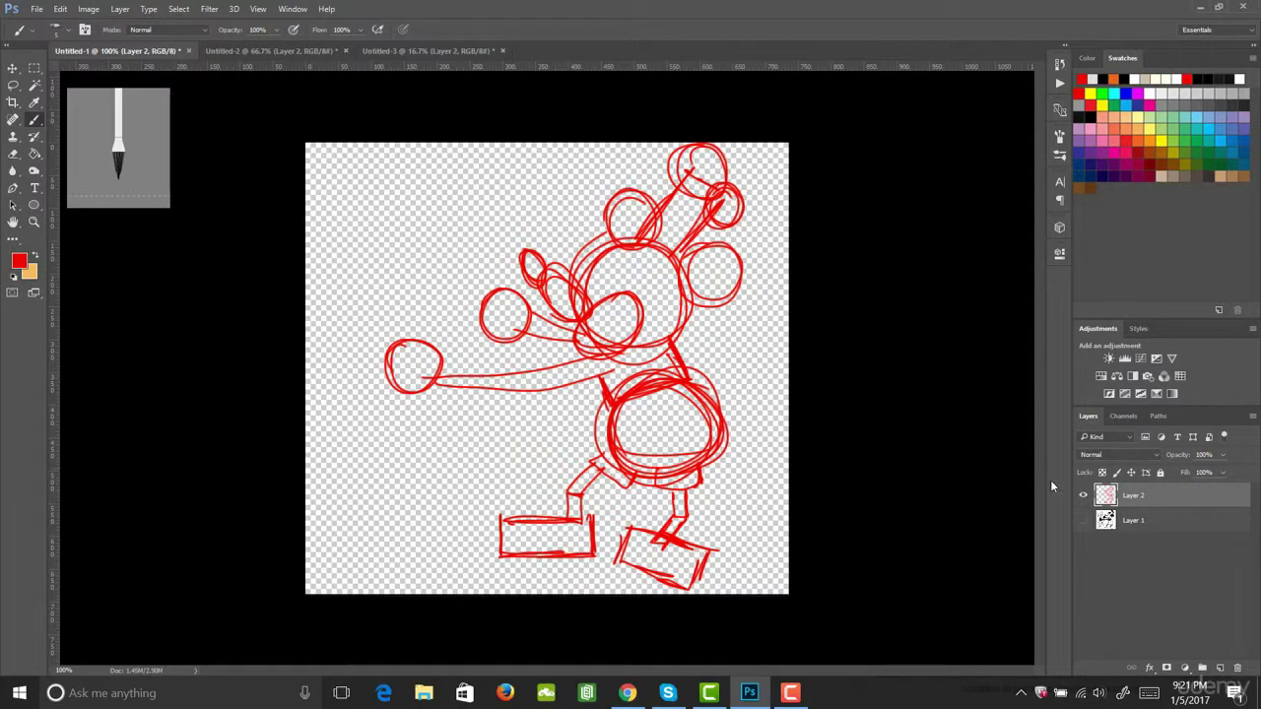
pyautogui.click(1082, 520)
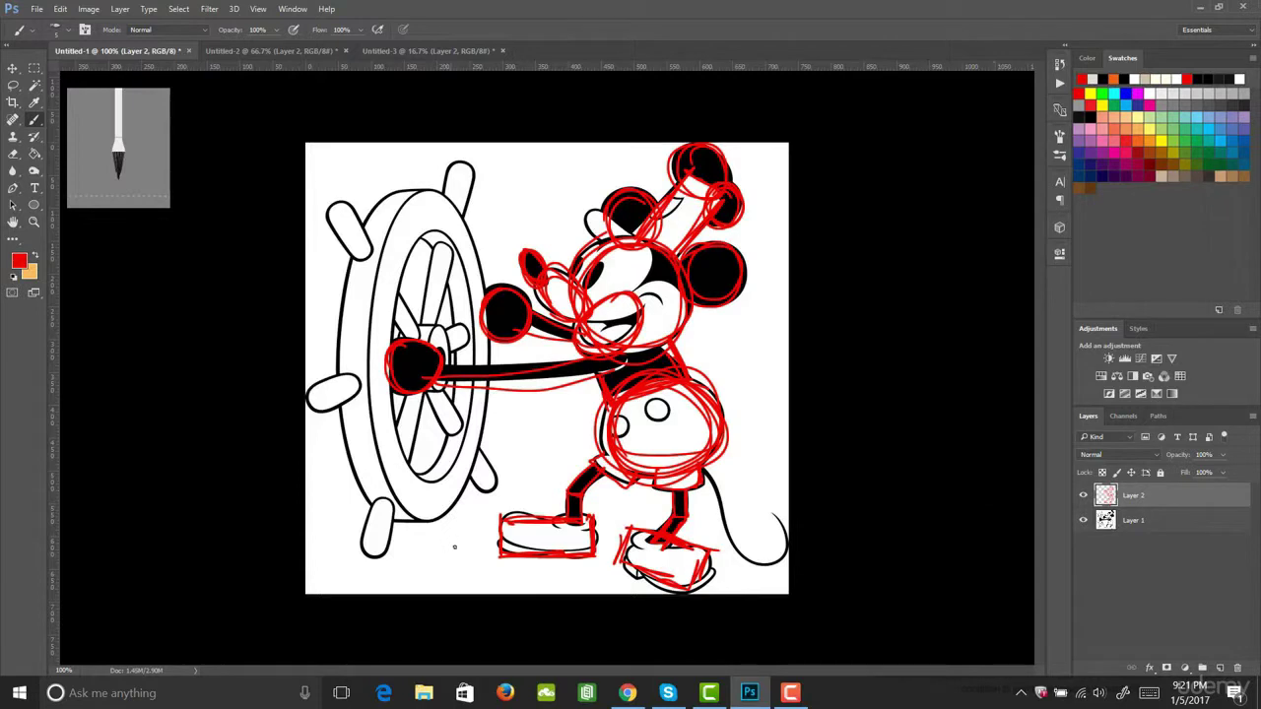
# Add a new layer above the block-in and trace rounder, refined outlines of both shoes and legs on it.
pyautogui.click(1219, 668)
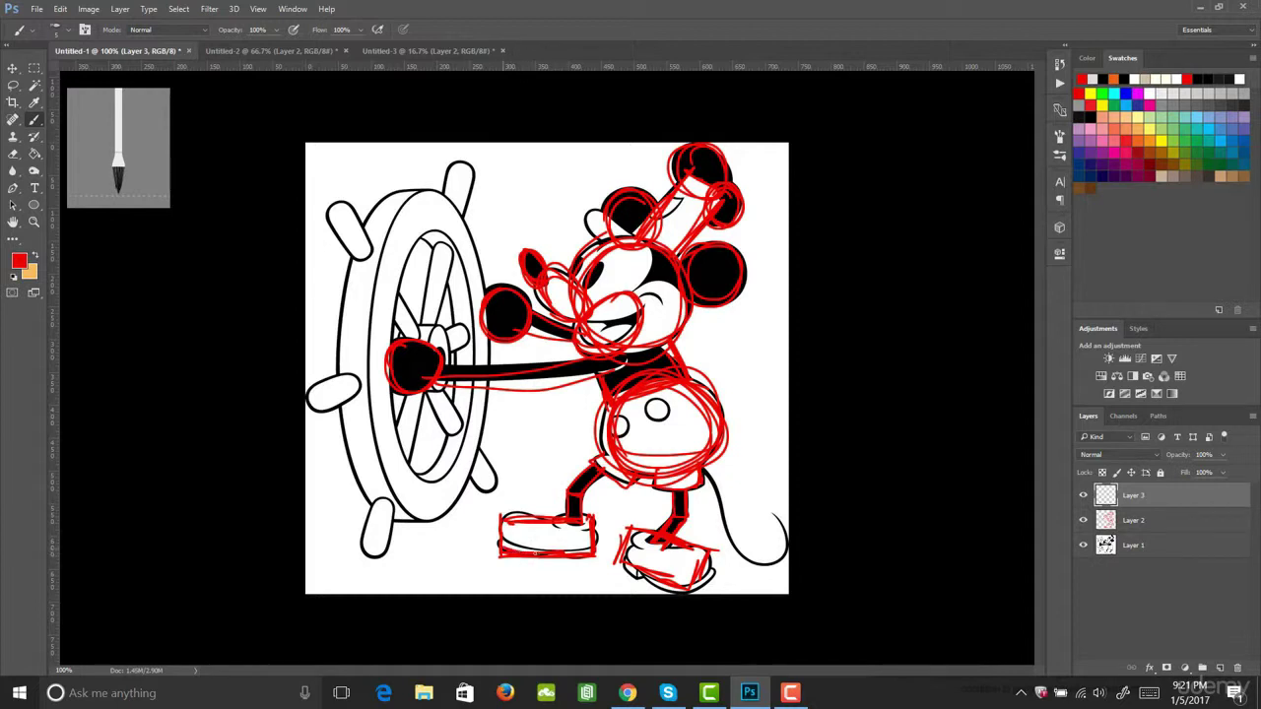
pyautogui.moveTo(520, 517)
pyautogui.mouseDown()
pyautogui.moveTo(573, 524)
pyautogui.moveTo(507, 520)
pyautogui.moveTo(570, 563)
pyautogui.moveTo(594, 558)
pyautogui.mouseUp()
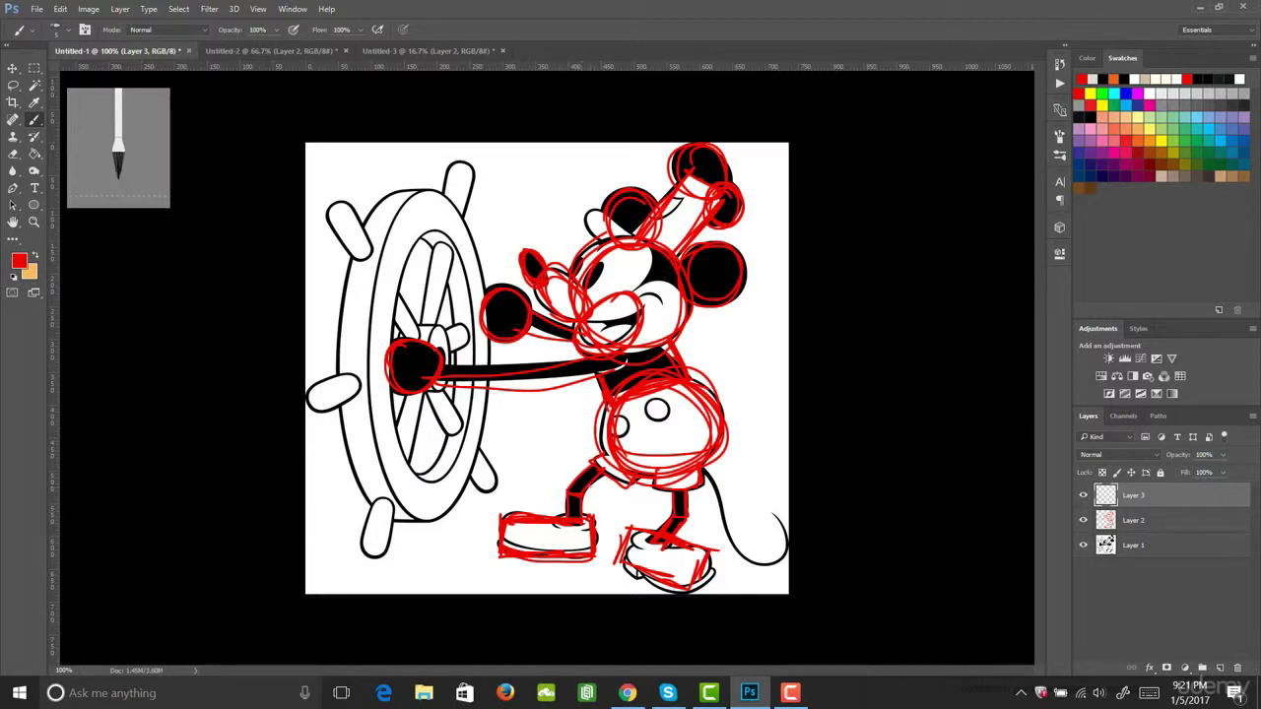
pyautogui.moveTo(582, 514)
pyautogui.mouseDown()
pyautogui.moveTo(604, 474)
pyautogui.moveTo(570, 491)
pyautogui.moveTo(562, 518)
pyautogui.mouseUp()
pyautogui.moveTo(674, 492)
pyautogui.mouseDown()
pyautogui.moveTo(663, 528)
pyautogui.moveTo(675, 538)
pyautogui.moveTo(631, 547)
pyautogui.moveTo(628, 569)
pyautogui.moveTo(670, 589)
pyautogui.moveTo(706, 578)
pyautogui.moveTo(692, 550)
pyautogui.moveTo(670, 554)
pyautogui.mouseUp()
# Hide Layer 2 and Layer 1 and strengthen the outline of the front shoe and its ankle on Layer 3.
pyautogui.click(1083, 520)
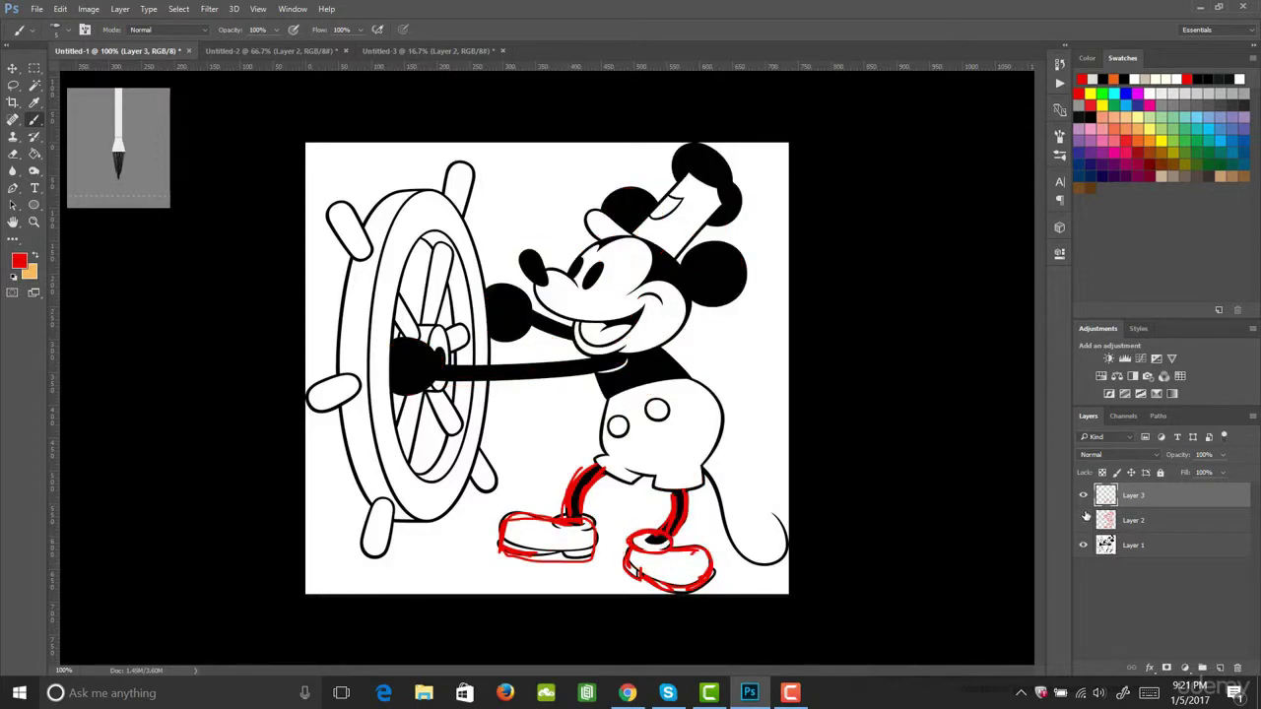
pyautogui.click(1083, 544)
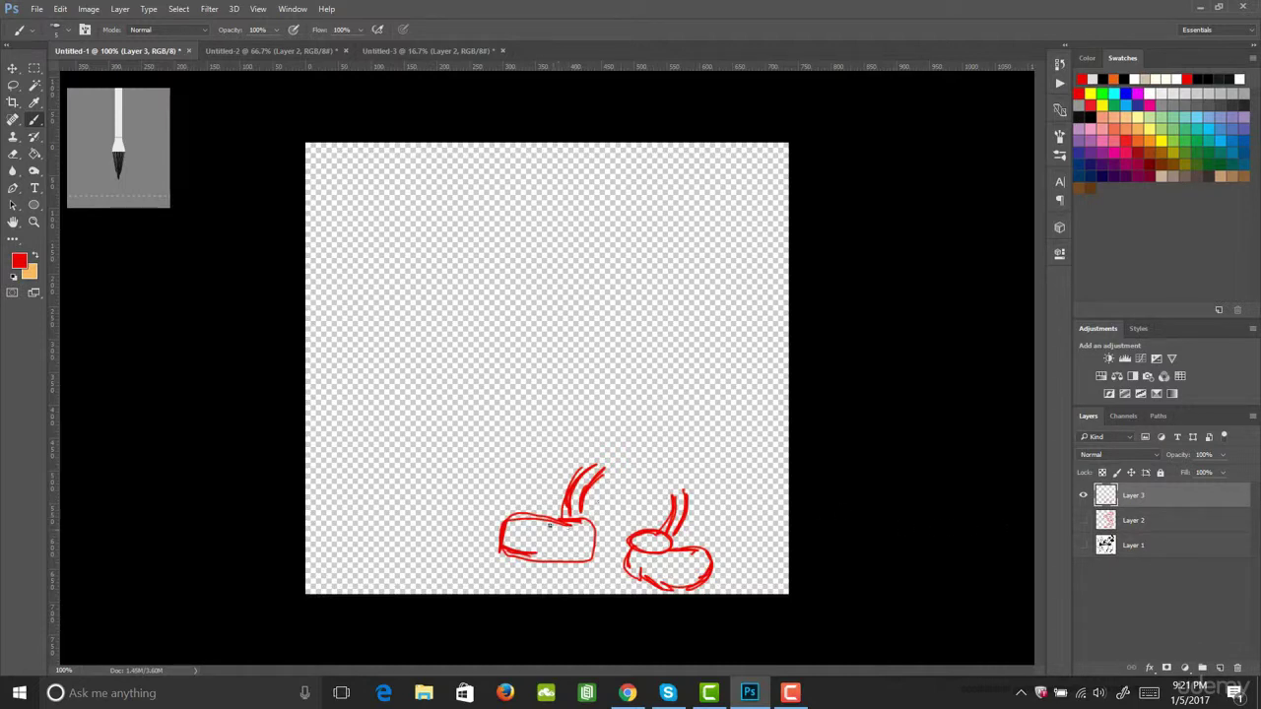
pyautogui.moveTo(594, 523)
pyautogui.mouseDown()
pyautogui.moveTo(527, 522)
pyautogui.moveTo(507, 541)
pyautogui.moveTo(589, 559)
pyautogui.moveTo(587, 516)
pyautogui.moveTo(561, 532)
pyautogui.moveTo(581, 517)
pyautogui.mouseUp()
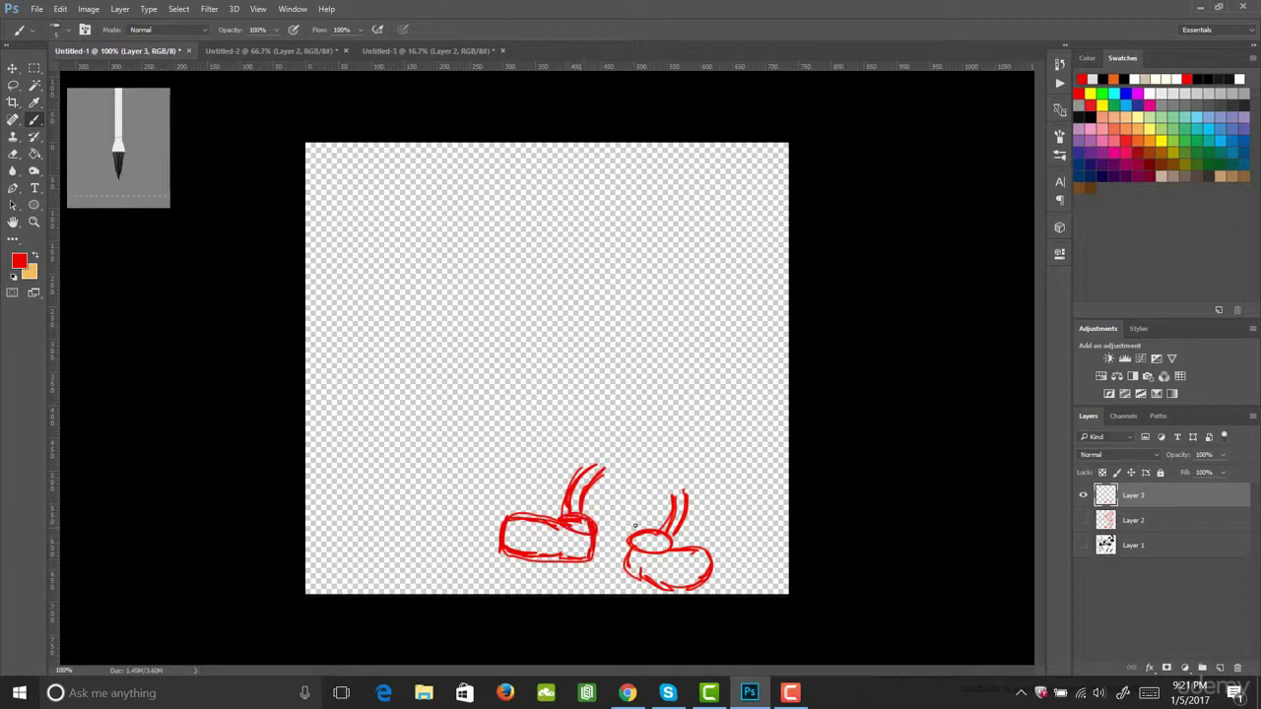
# Show the block-in on Layer 2 and hide the refined shoes and legs on Layer 3.
pyautogui.click(1083, 521)
pyautogui.click(1083, 495)
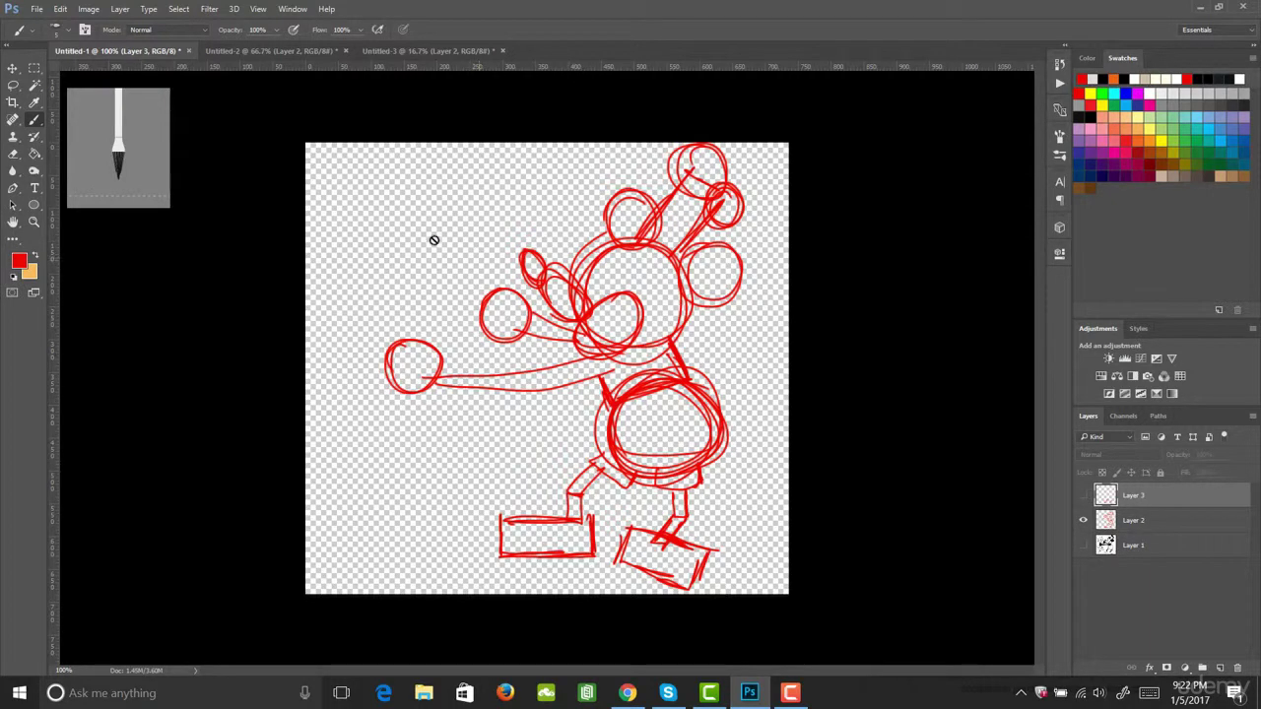
# In the Untitled-2 landscape document, brush a straight red horizon line across the meadow's edge and outline the tree as a circle with a trunk.
pyautogui.click(272, 51)
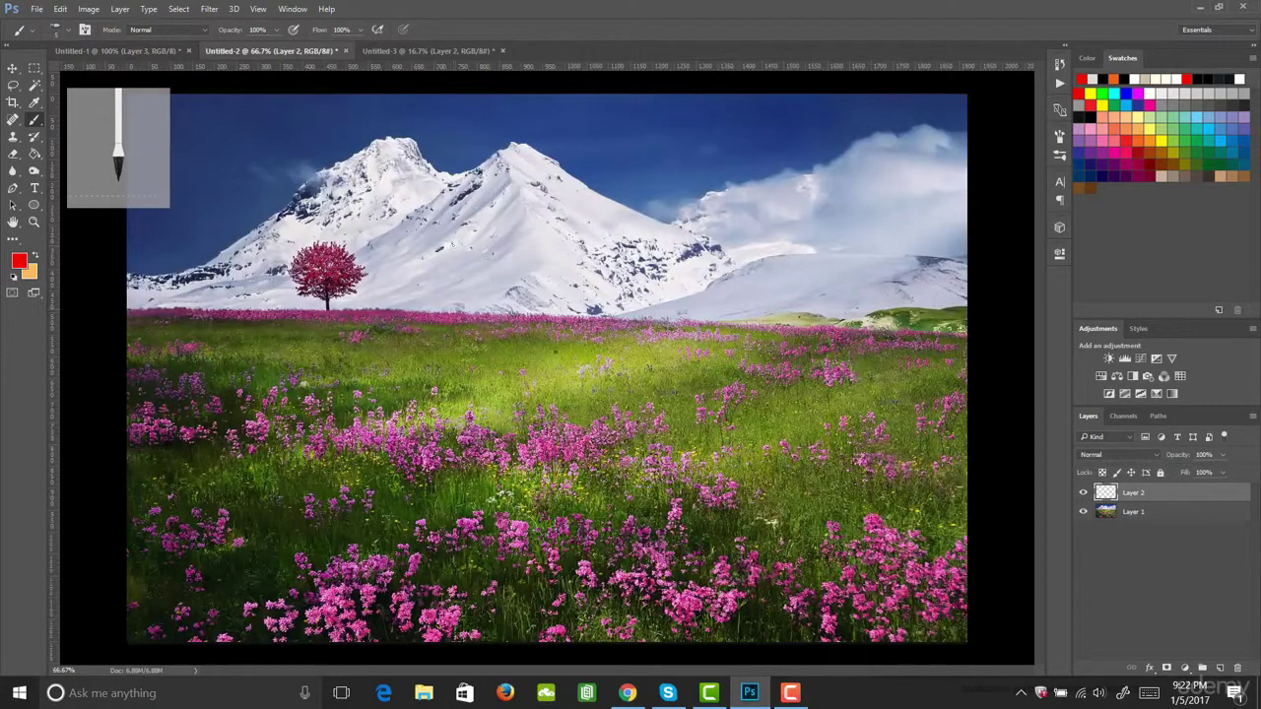
pyautogui.press('z')
pyautogui.moveTo(522, 300)
pyautogui.mouseDown()
pyautogui.moveTo(485, 310)
pyautogui.moveTo(507, 318)
pyautogui.mouseUp()
pyautogui.press('l')
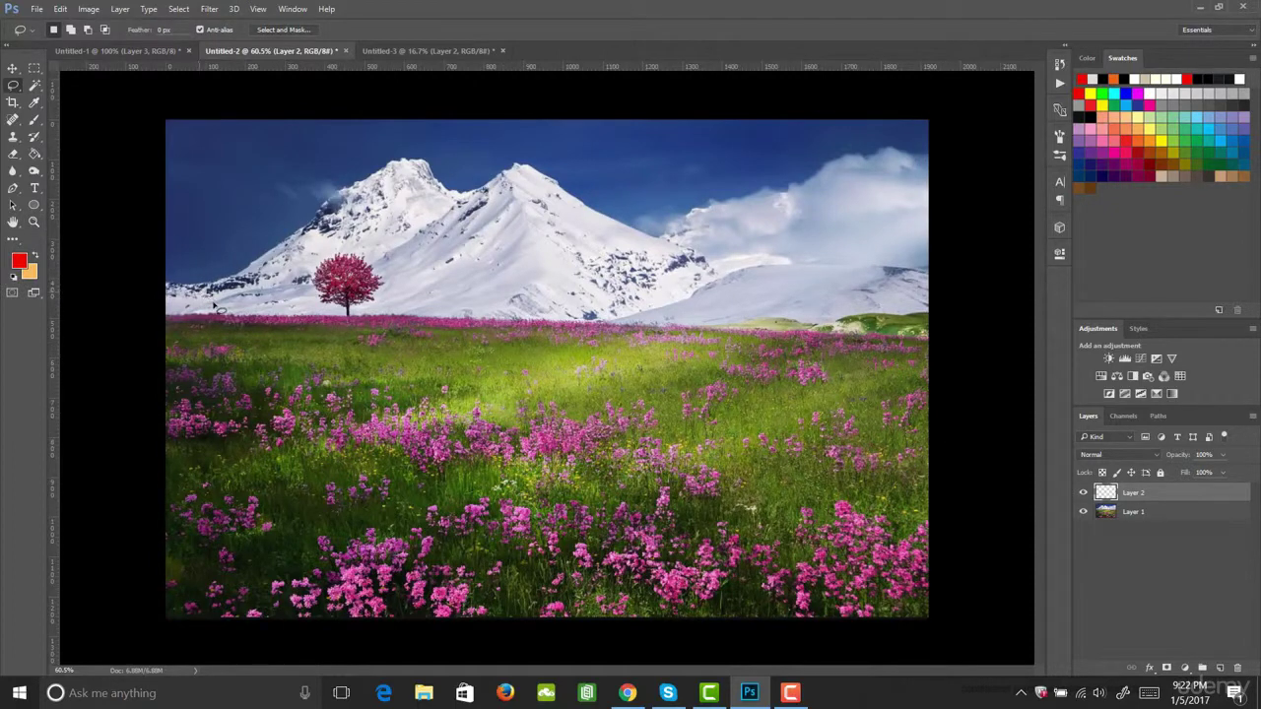
pyautogui.press('b')
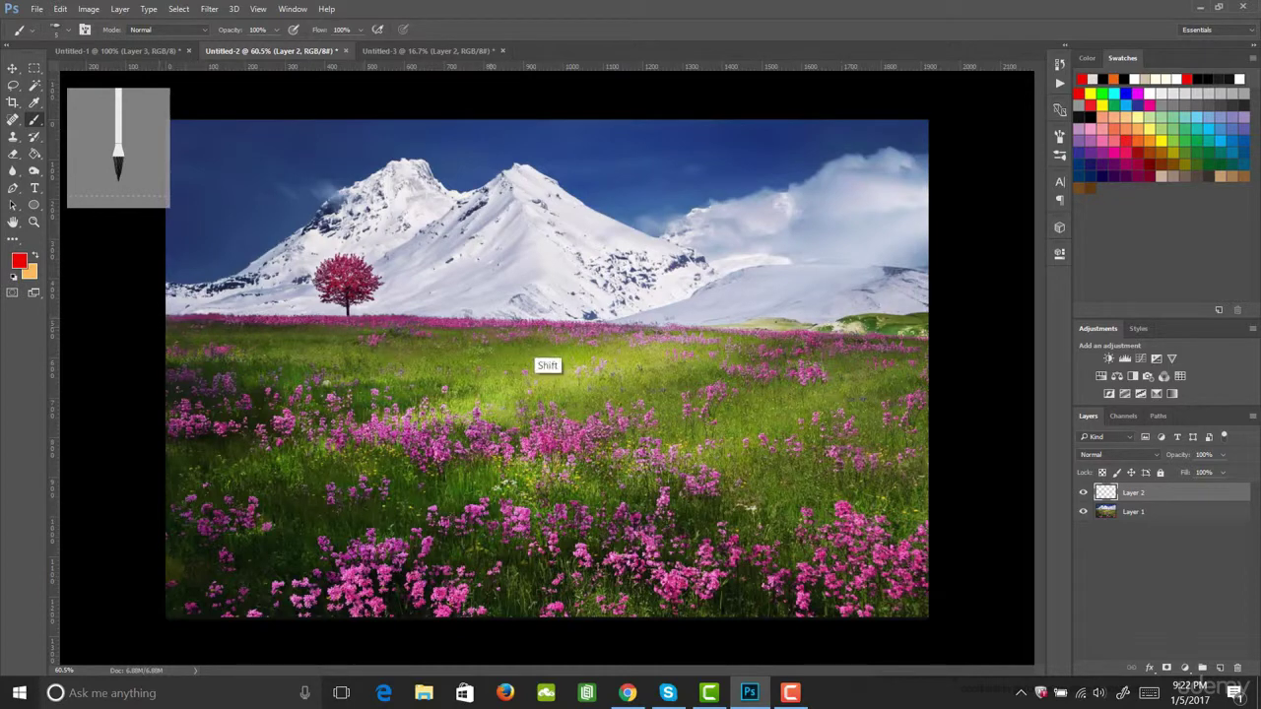
pyautogui.keyDown('shift'); pyautogui.click(930, 337); pyautogui.keyUp('shift')
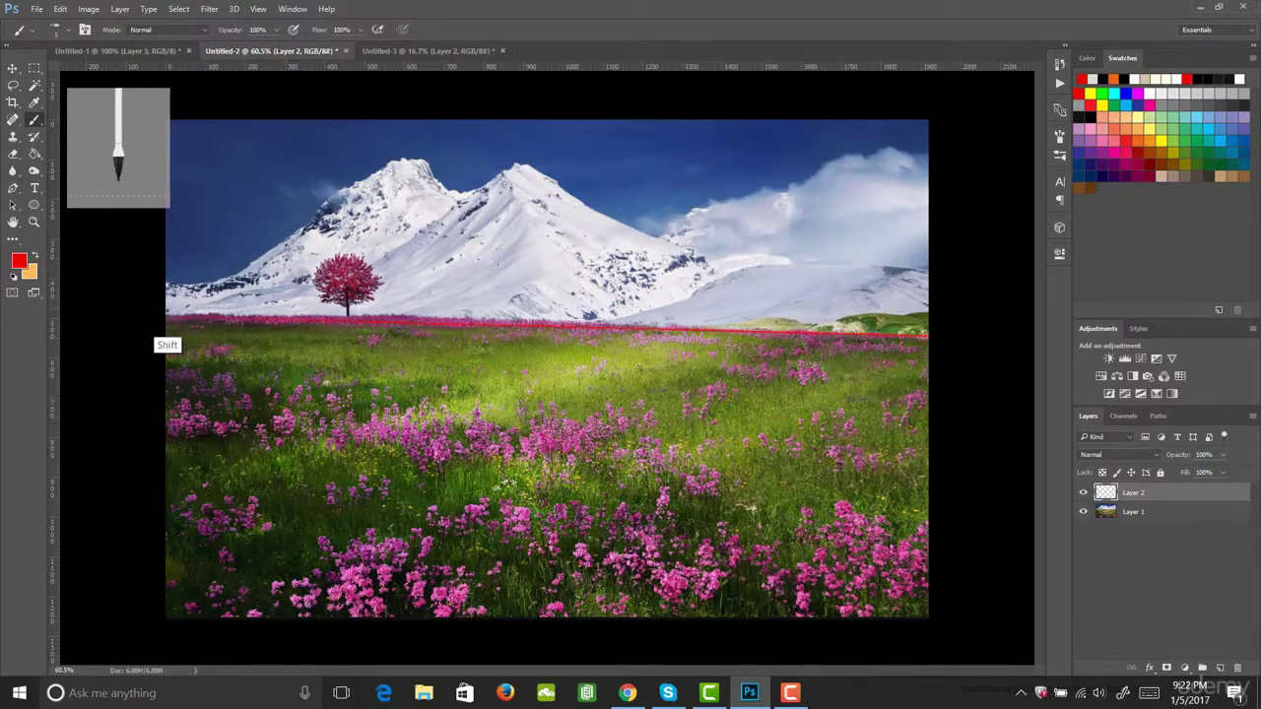
pyautogui.keyDown('shift'); pyautogui.click(163, 317); pyautogui.keyUp('shift')
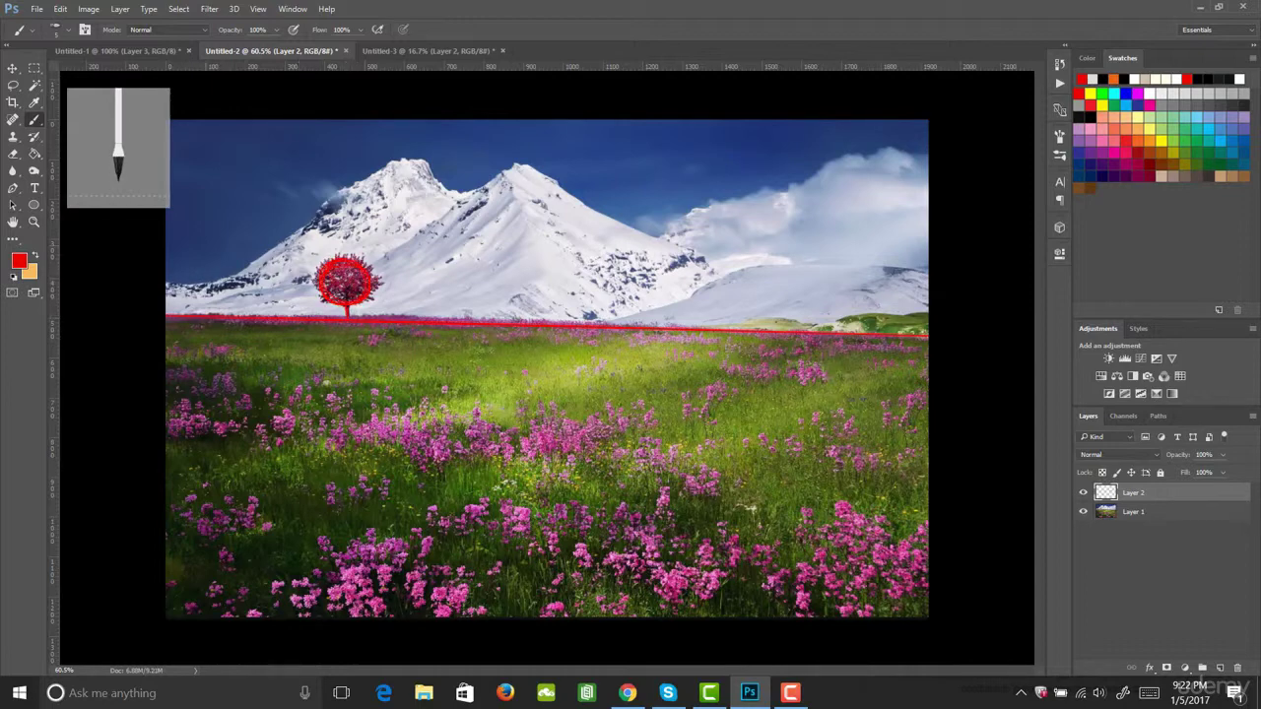
# Trace the slopes of the two snowy mountain peaks with simplified red lines down toward the horizon.
pyautogui.moveTo(173, 301)
pyautogui.mouseDown()
pyautogui.moveTo(409, 159)
pyautogui.moveTo(458, 205)
pyautogui.mouseUp()
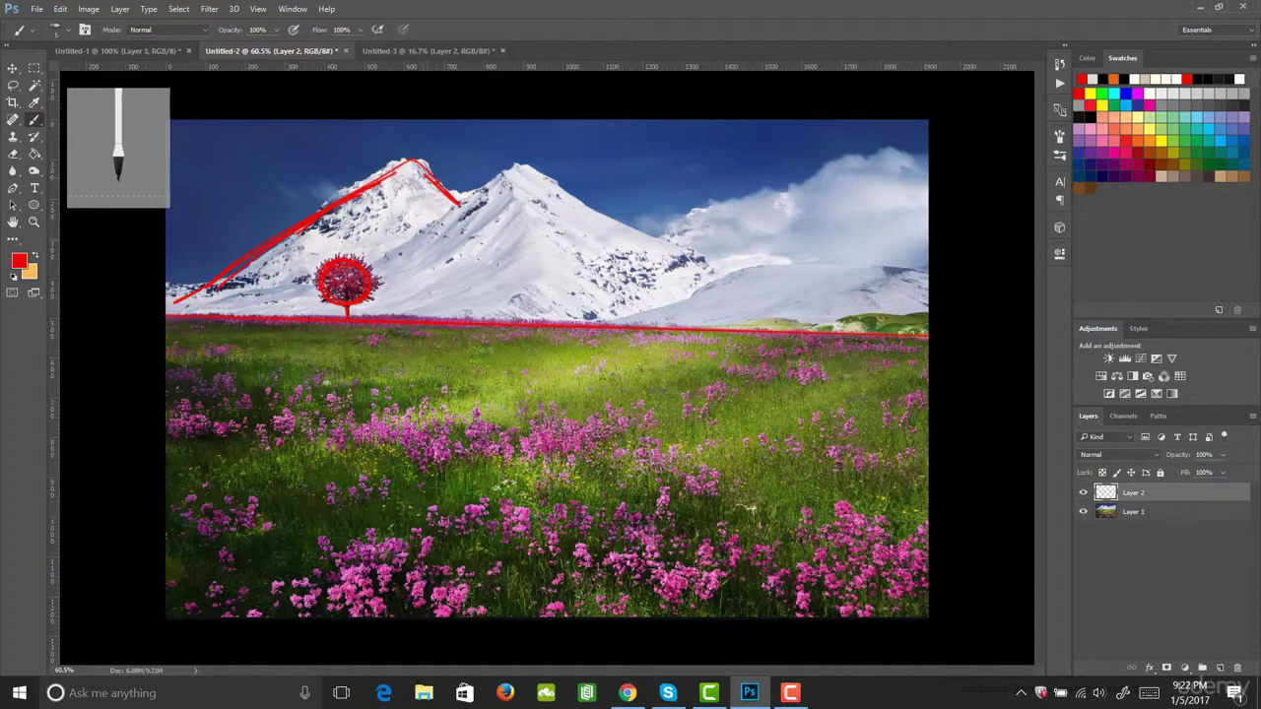
pyautogui.moveTo(370, 268); pyautogui.dragTo(518, 164)
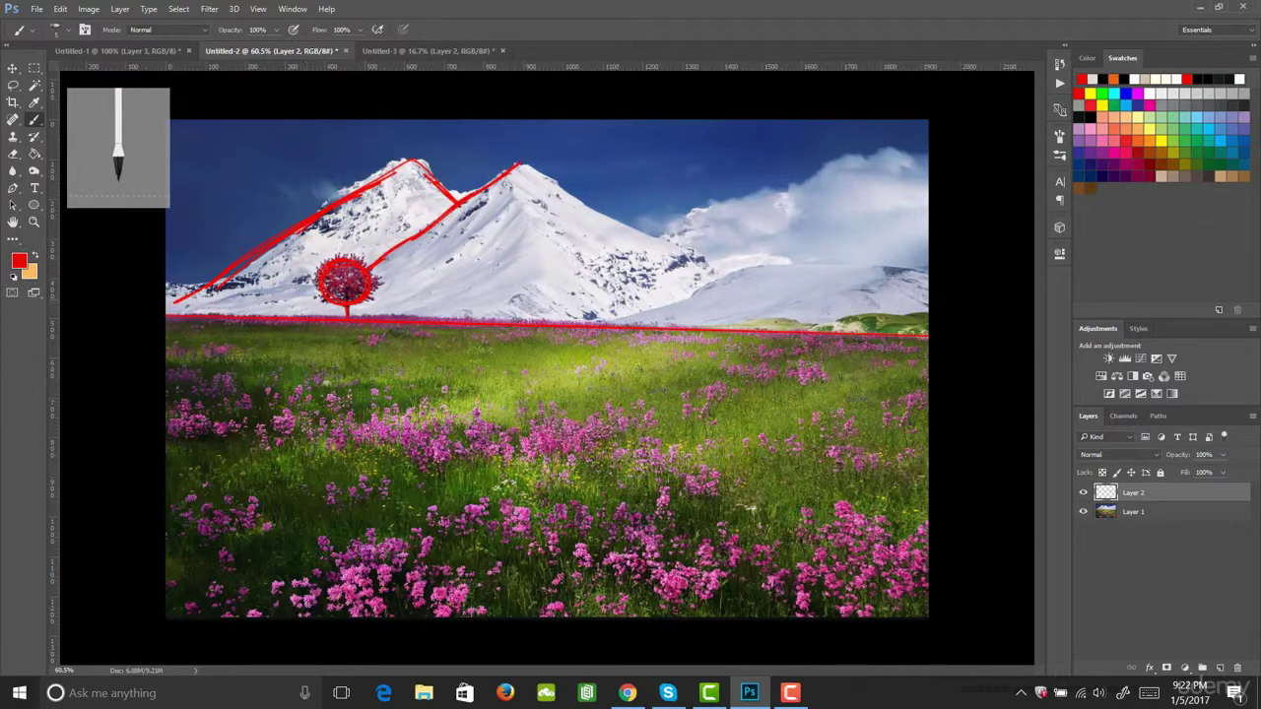
pyautogui.moveTo(286, 315); pyautogui.dragTo(325, 295)
pyautogui.moveTo(522, 164); pyautogui.dragTo(603, 209)
pyautogui.moveTo(524, 174); pyautogui.dragTo(707, 281)
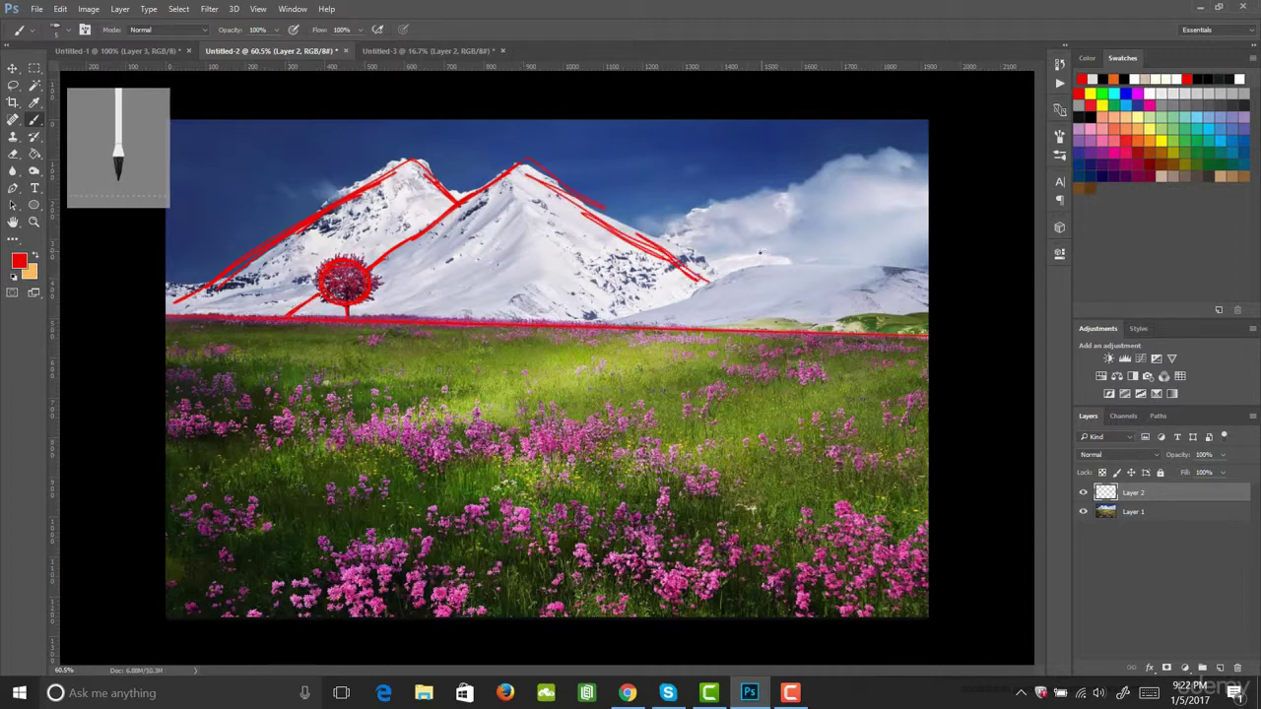
# Outline the low snowy hill beside the peaks and the cloud bank above it with simple angular red lines.
pyautogui.moveTo(618, 325)
pyautogui.mouseDown()
pyautogui.moveTo(749, 262)
pyautogui.moveTo(894, 268)
pyautogui.mouseUp()
pyautogui.moveTo(775, 269)
pyautogui.mouseDown()
pyautogui.moveTo(904, 271)
pyautogui.moveTo(921, 282)
pyautogui.mouseUp()
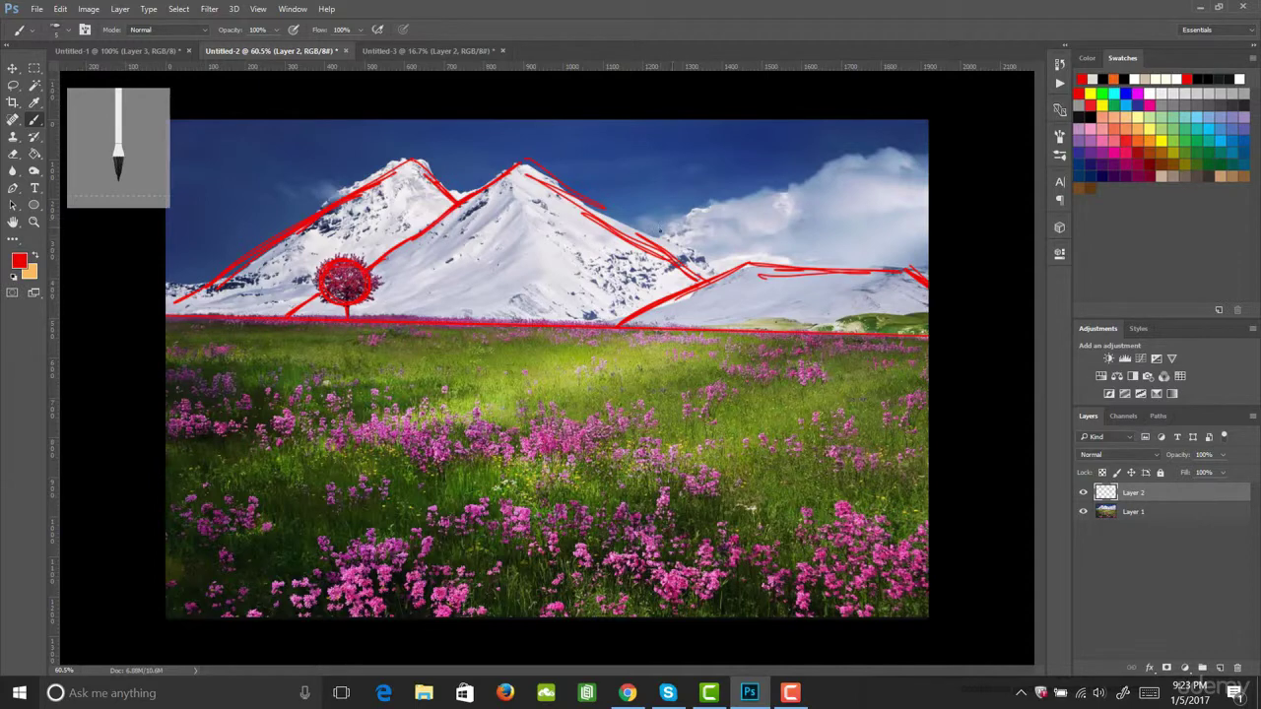
pyautogui.moveTo(658, 233); pyautogui.dragTo(849, 160)
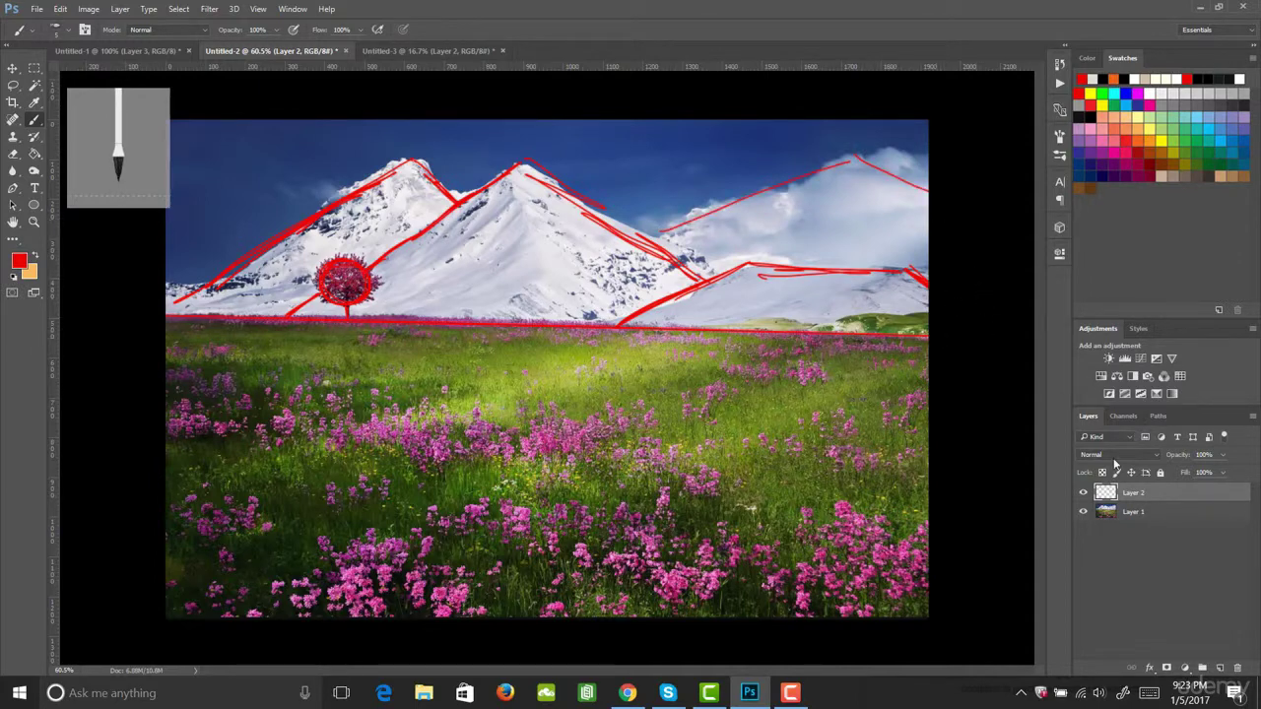
# Hide the landscape photo layer and refine the mountain slopes and foothills, adding rough foliage around the tree circle.
pyautogui.click(1084, 512)
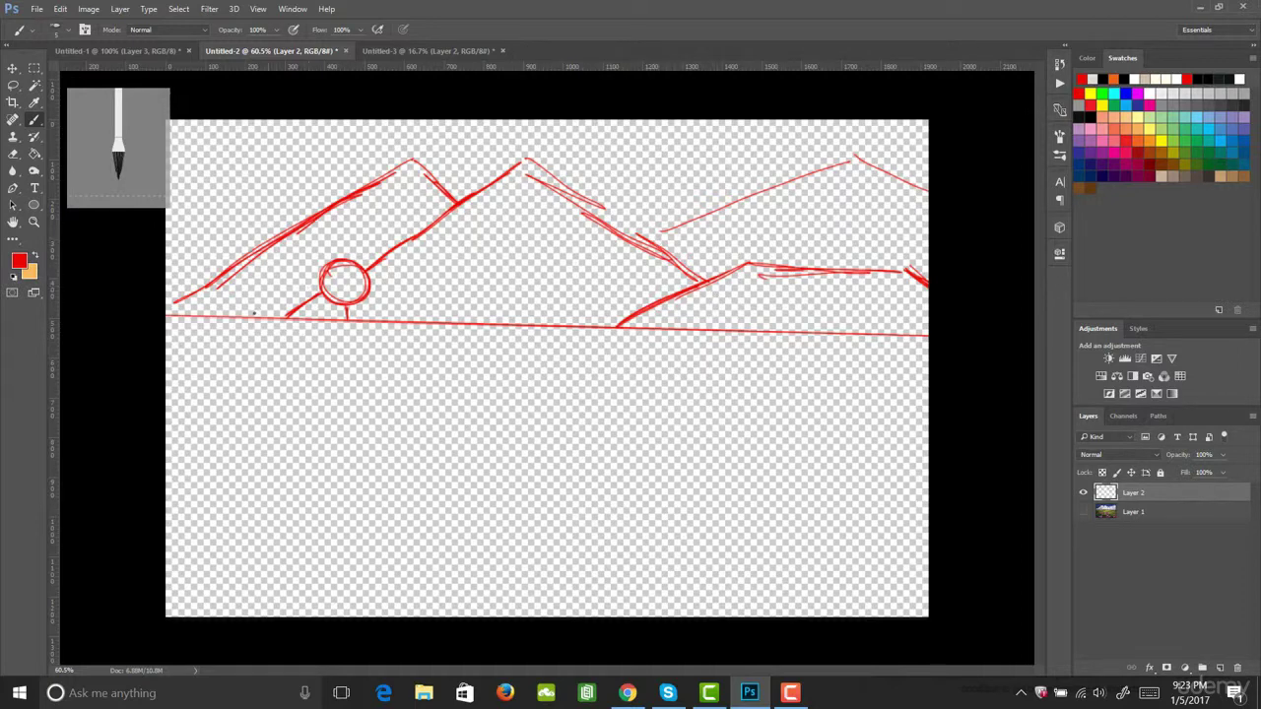
pyautogui.moveTo(252, 316); pyautogui.dragTo(439, 224)
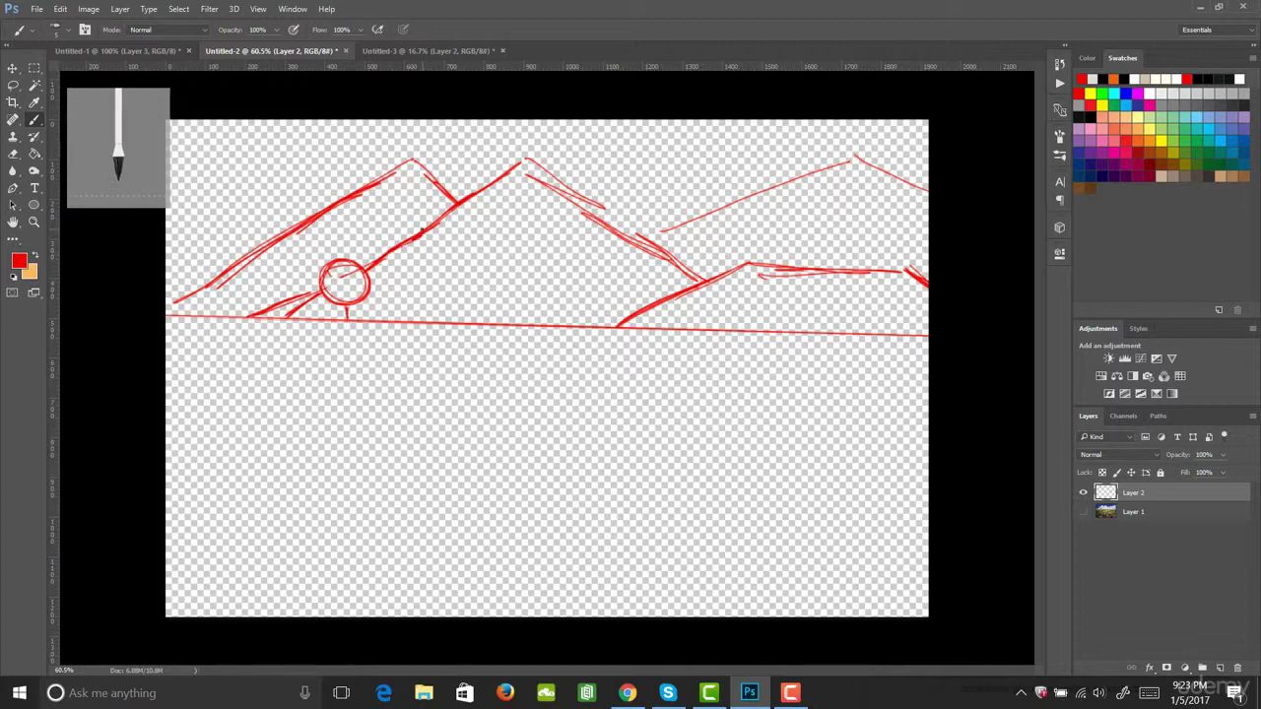
pyautogui.moveTo(218, 276); pyautogui.dragTo(166, 287)
pyautogui.moveTo(321, 284)
pyautogui.mouseDown()
pyautogui.moveTo(321, 266)
pyautogui.moveTo(365, 262)
pyautogui.moveTo(360, 298)
pyautogui.moveTo(319, 293)
pyautogui.mouseUp()
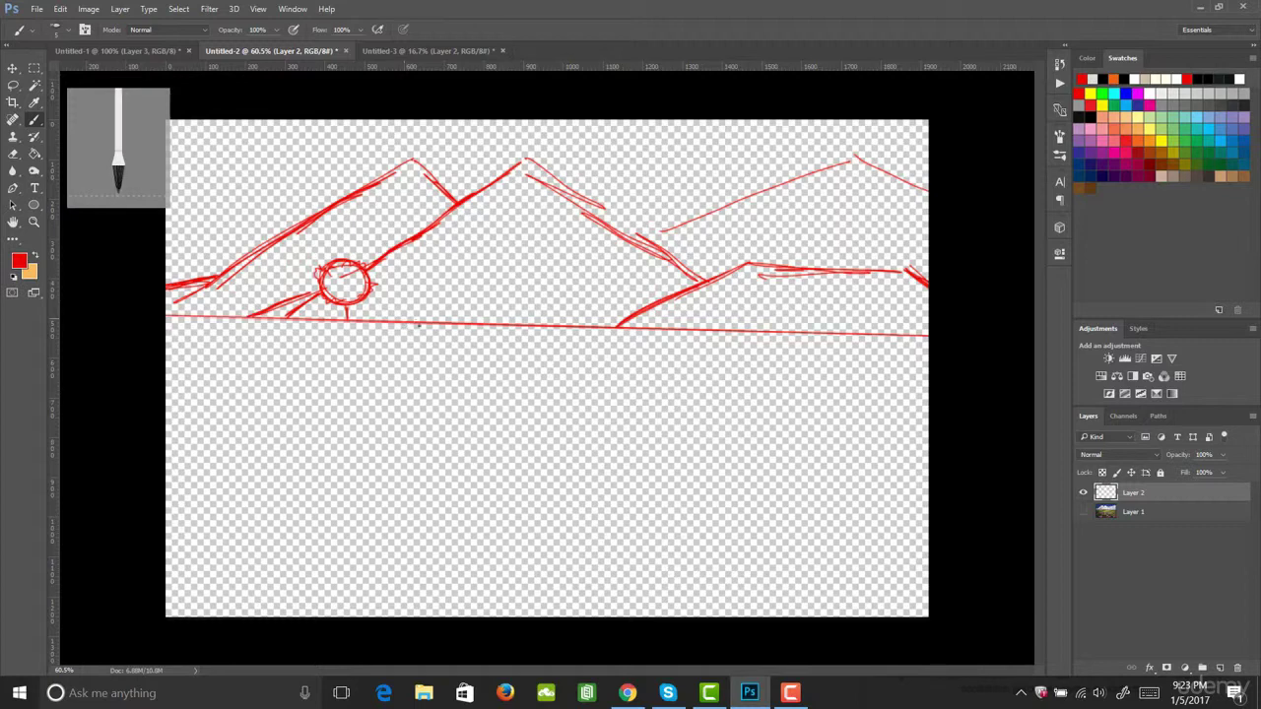
# Add a wavy line of flower texture along the horizon and more detail around the base of the tree.
pyautogui.moveTo(404, 323); pyautogui.dragTo(837, 329)
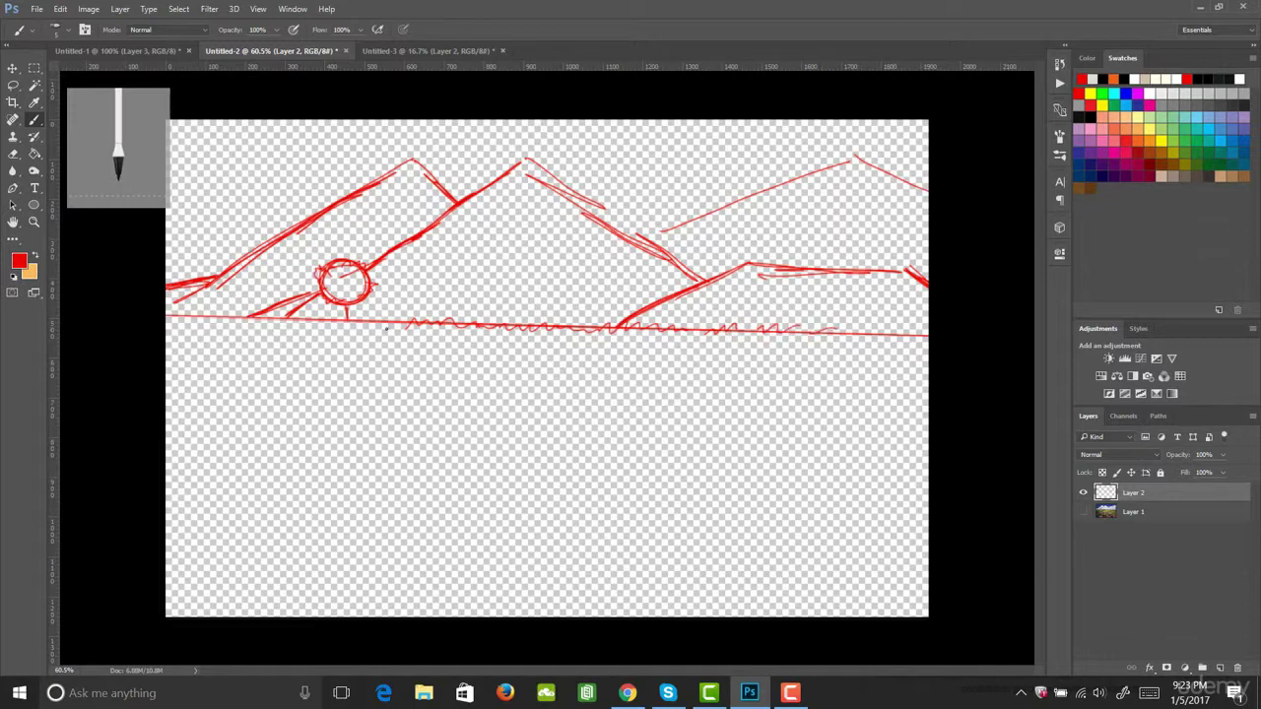
pyautogui.moveTo(332, 322); pyautogui.dragTo(368, 322)
pyautogui.moveTo(291, 305); pyautogui.dragTo(219, 323)
# In the Untitled-3 dancer document, enlarge the brush and block in the dancer's head, hair bun, facial guidelines and neck in red.
pyautogui.click(393, 51)
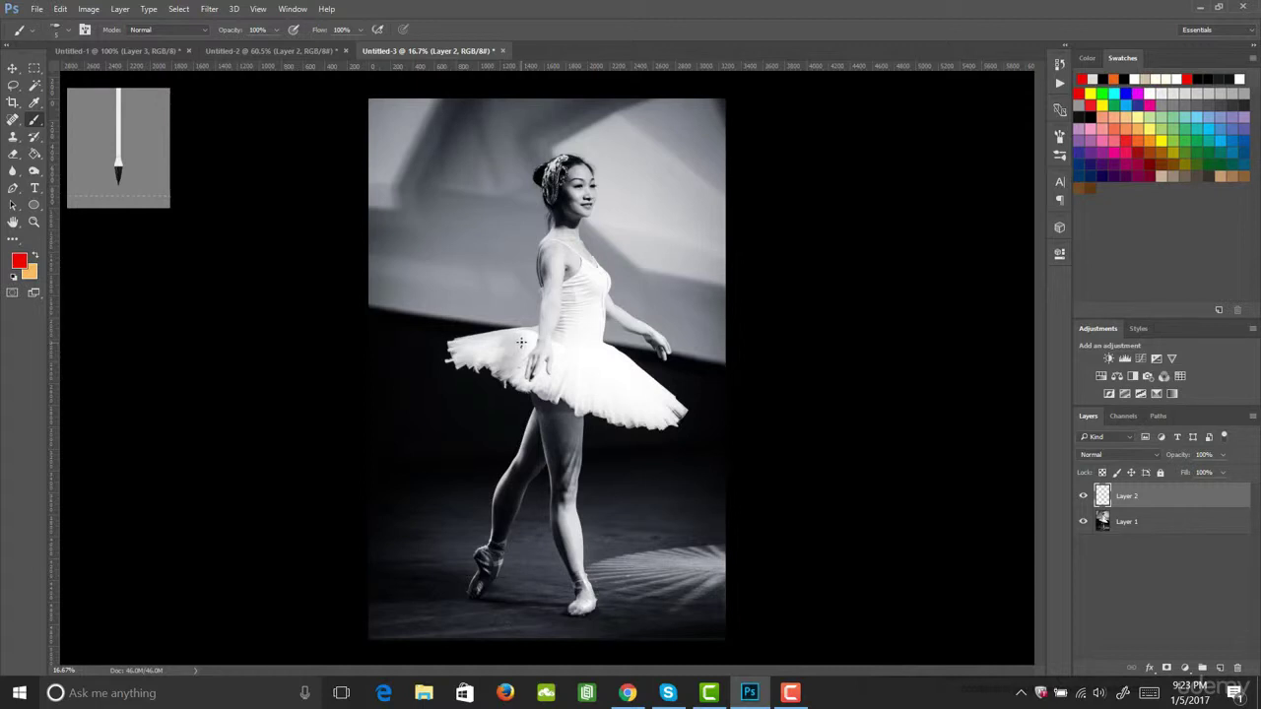
pyautogui.moveTo(587, 171)
pyautogui.mouseDown()
pyautogui.moveTo(561, 187)
pyautogui.moveTo(583, 197)
pyautogui.moveTo(579, 173)
pyautogui.moveTo(549, 179)
pyautogui.moveTo(573, 187)
pyautogui.moveTo(555, 168)
pyautogui.moveTo(555, 182)
pyautogui.moveTo(573, 160)
pyautogui.moveTo(589, 173)
pyautogui.moveTo(574, 197)
pyautogui.moveTo(593, 195)
pyautogui.moveTo(588, 218)
pyautogui.moveTo(578, 182)
pyautogui.moveTo(583, 192)
pyautogui.moveTo(537, 175)
pyautogui.moveTo(541, 166)
pyautogui.moveTo(557, 221)
pyautogui.moveTo(561, 210)
pyautogui.moveTo(577, 224)
pyautogui.moveTo(565, 217)
pyautogui.moveTo(583, 209)
pyautogui.moveTo(553, 238)
pyautogui.mouseUp()
pyautogui.press(']')
pyautogui.press(']')
pyautogui.press(']')
pyautogui.press(']')
pyautogui.press(']')
pyautogui.press(']')
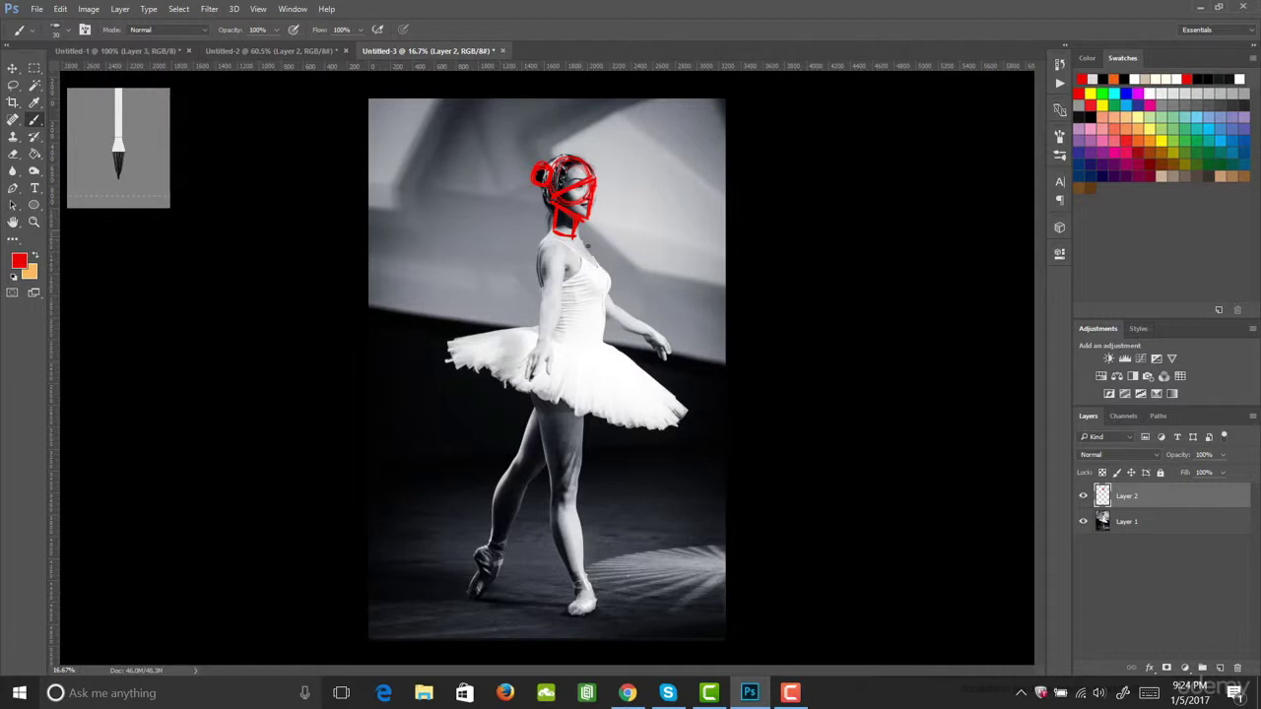
# Block in the dancer's torso from shoulders to waist with straight red lines and a line across the ribcage.
pyautogui.moveTo(589, 254)
pyautogui.mouseDown()
pyautogui.moveTo(610, 292)
pyautogui.moveTo(565, 297)
pyautogui.mouseUp()
pyautogui.moveTo(551, 234)
pyautogui.mouseDown()
pyautogui.moveTo(543, 297)
pyautogui.moveTo(608, 294)
pyautogui.moveTo(601, 337)
pyautogui.mouseUp()
pyautogui.moveTo(539, 300)
pyautogui.mouseDown()
pyautogui.moveTo(557, 337)
pyautogui.moveTo(595, 342)
pyautogui.moveTo(607, 301)
pyautogui.mouseUp()
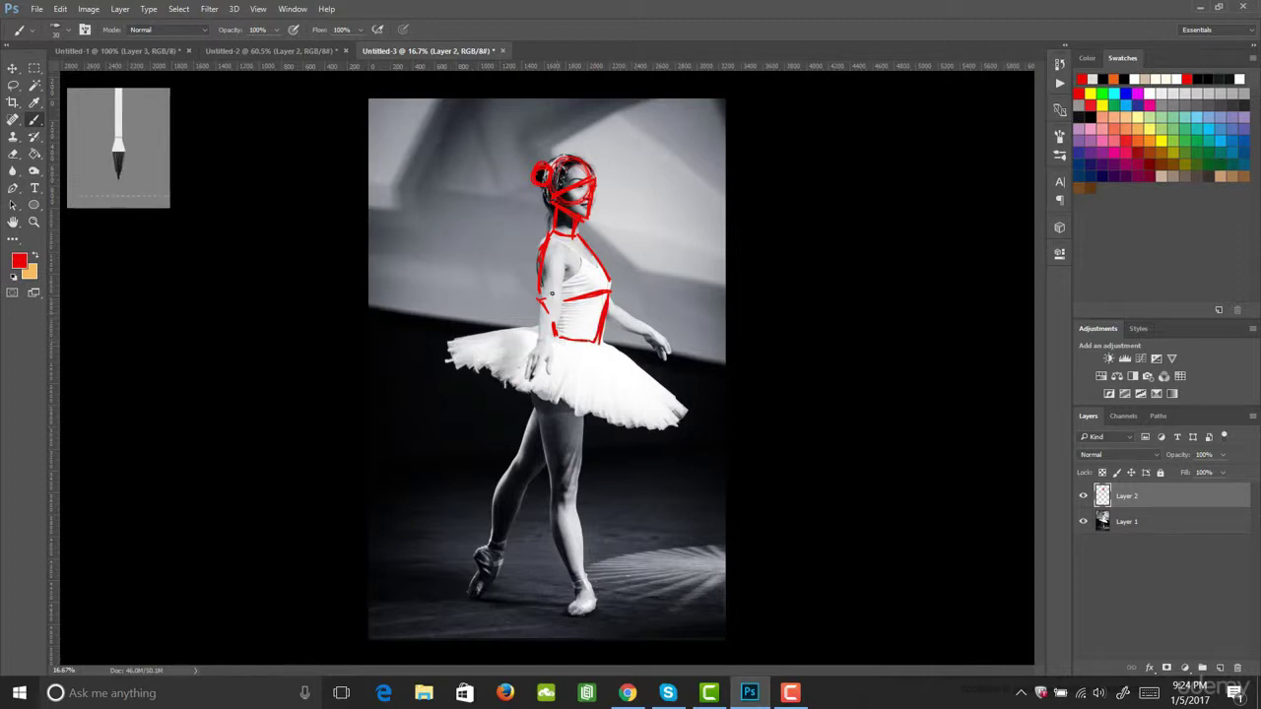
# Block in both of the dancer's arms and hands with simple segmented red shapes.
pyautogui.moveTo(548, 249)
pyautogui.mouseDown()
pyautogui.moveTo(543, 283)
pyautogui.moveTo(548, 246)
pyautogui.moveTo(569, 248)
pyautogui.moveTo(562, 296)
pyautogui.moveTo(543, 290)
pyautogui.moveTo(565, 295)
pyautogui.moveTo(532, 353)
pyautogui.moveTo(549, 355)
pyautogui.moveTo(526, 376)
pyautogui.moveTo(530, 356)
pyautogui.moveTo(550, 375)
pyautogui.mouseUp()
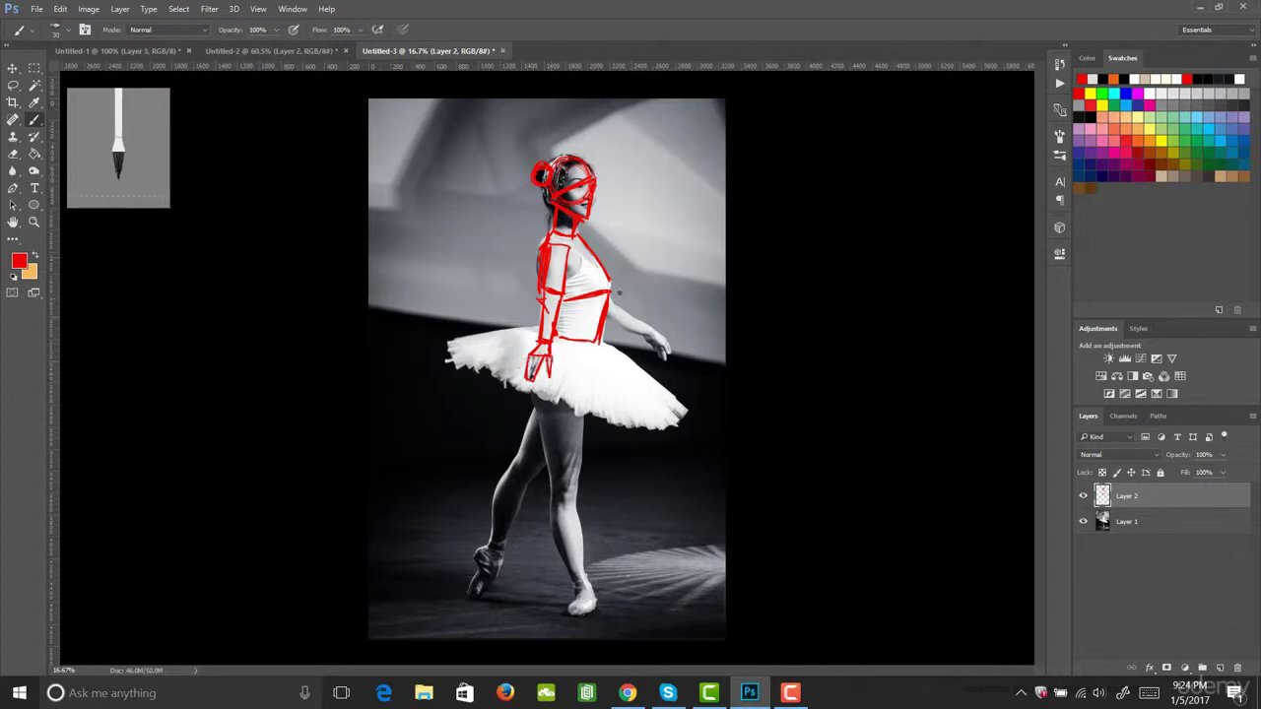
pyautogui.moveTo(612, 317)
pyautogui.mouseDown()
pyautogui.moveTo(613, 296)
pyautogui.moveTo(616, 320)
pyautogui.moveTo(654, 328)
pyautogui.mouseUp()
pyautogui.moveTo(649, 341)
pyautogui.mouseDown()
pyautogui.moveTo(665, 344)
pyautogui.moveTo(655, 332)
pyautogui.moveTo(669, 357)
pyautogui.mouseUp()
# Outline the dancer's tutu as a flat triangular shape with straight red lines that extend to a point at each side.
pyautogui.moveTo(602, 343); pyautogui.dragTo(687, 411)
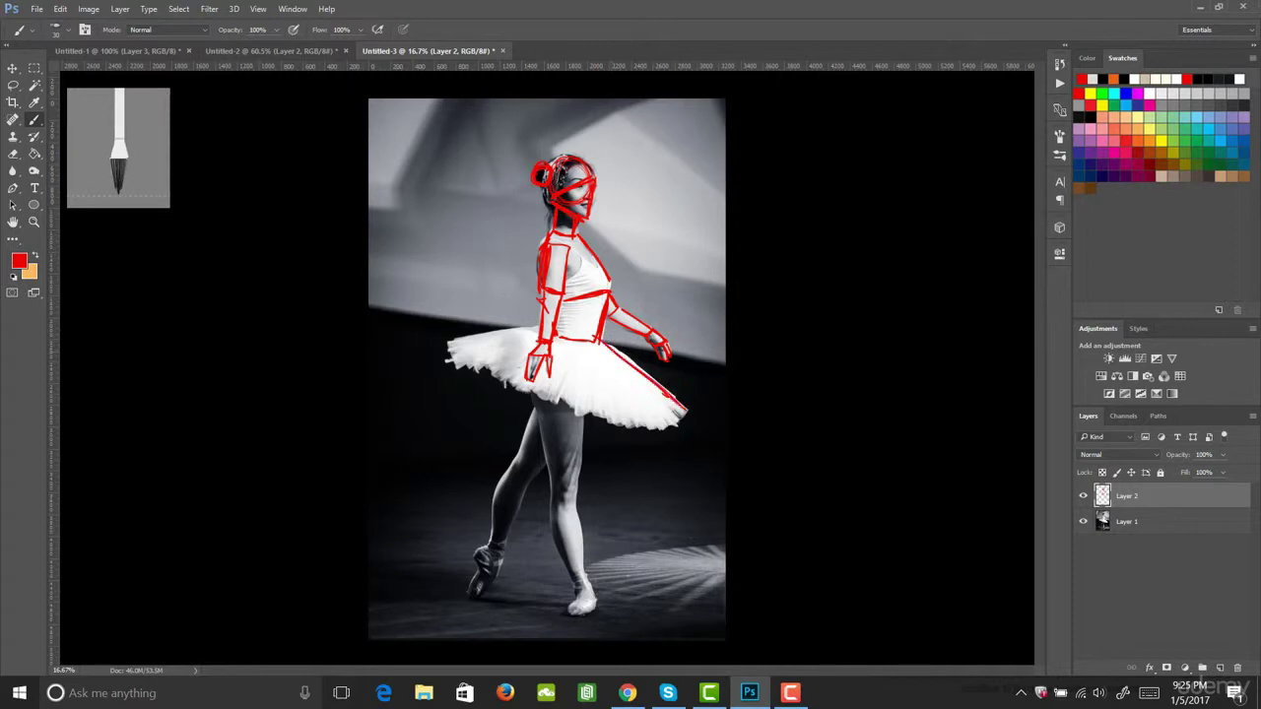
pyautogui.moveTo(446, 361); pyautogui.dragTo(667, 440)
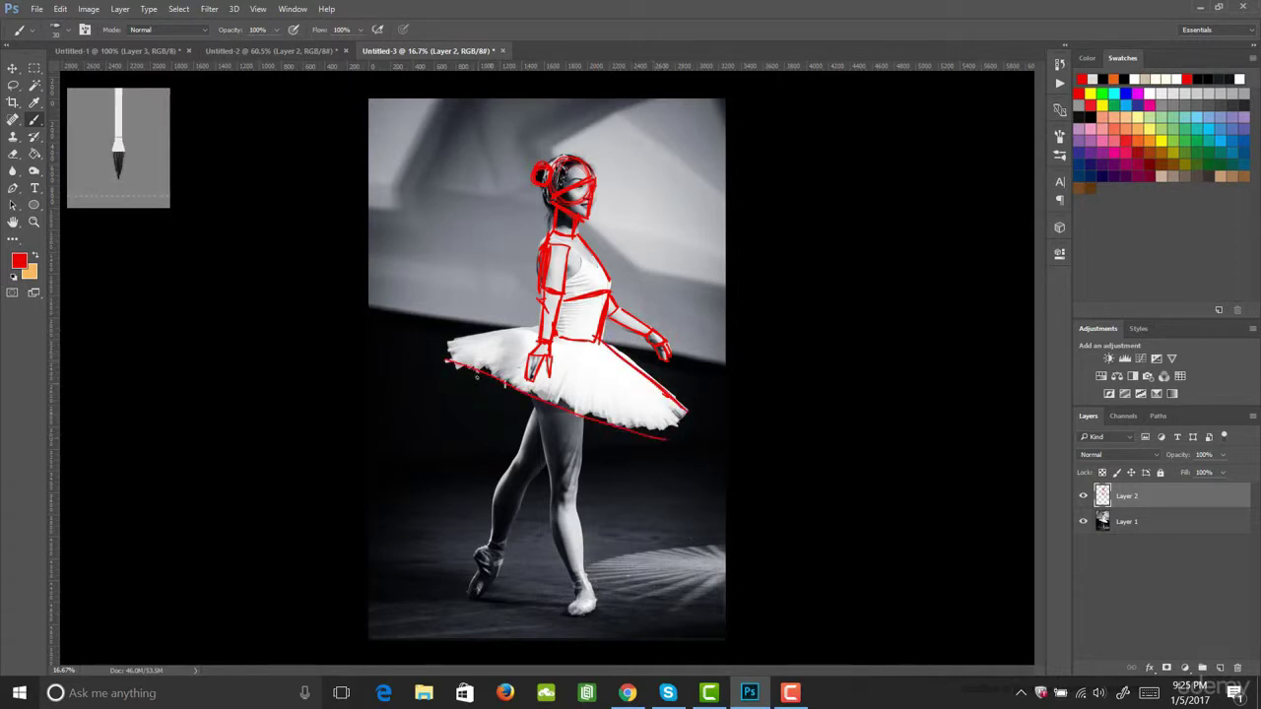
pyautogui.moveTo(477, 375); pyautogui.dragTo(692, 455)
pyautogui.moveTo(672, 396); pyautogui.dragTo(708, 434)
pyautogui.moveTo(674, 400); pyautogui.dragTo(722, 455)
pyautogui.moveTo(663, 436)
pyautogui.mouseDown()
pyautogui.moveTo(716, 454)
pyautogui.moveTo(706, 444)
pyautogui.mouseUp()
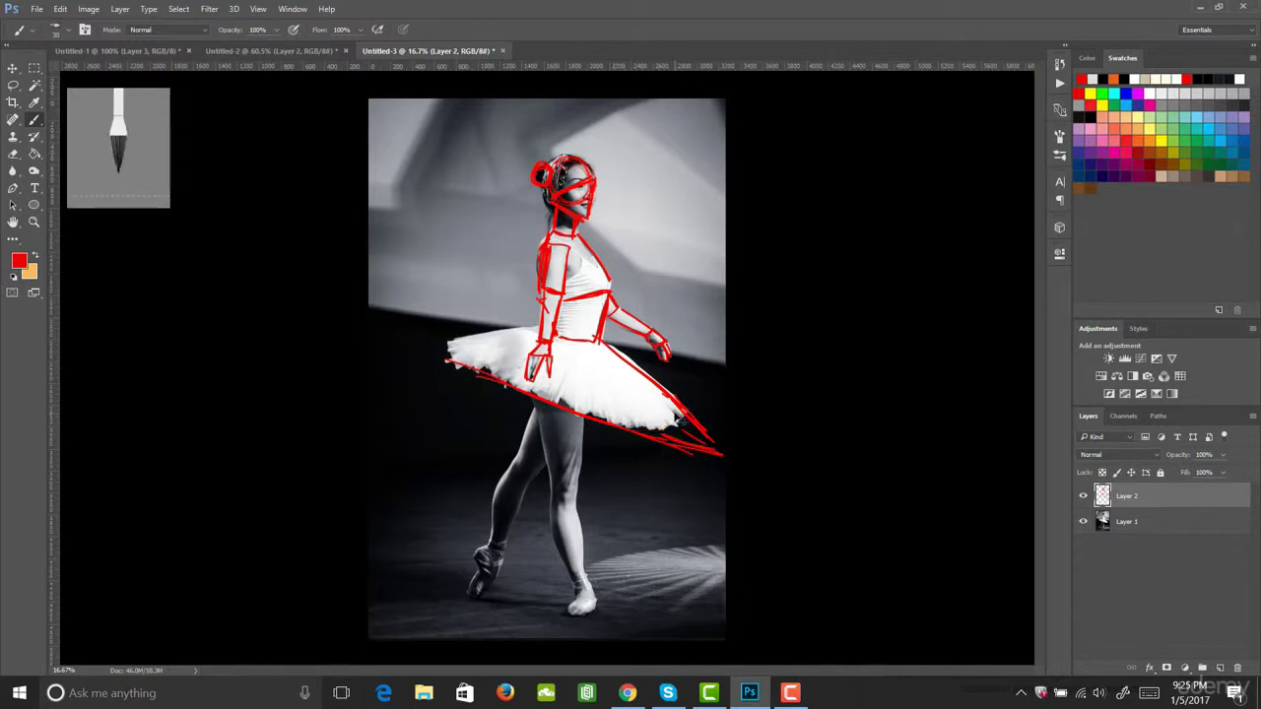
pyautogui.moveTo(427, 353)
pyautogui.mouseDown()
pyautogui.moveTo(468, 372)
pyautogui.moveTo(536, 326)
pyautogui.mouseUp()
pyautogui.moveTo(537, 326); pyautogui.dragTo(422, 350)
# Block in the dancer's front supporting leg with tapered red segments for thigh, knee and calf, plus a wedge-shaped foot.
pyautogui.moveTo(534, 399)
pyautogui.mouseDown()
pyautogui.moveTo(554, 487)
pyautogui.moveTo(569, 484)
pyautogui.mouseUp()
pyautogui.moveTo(582, 424)
pyautogui.mouseDown()
pyautogui.moveTo(580, 481)
pyautogui.moveTo(550, 514)
pyautogui.moveTo(552, 527)
pyautogui.moveTo(555, 497)
pyautogui.moveTo(585, 574)
pyautogui.mouseUp()
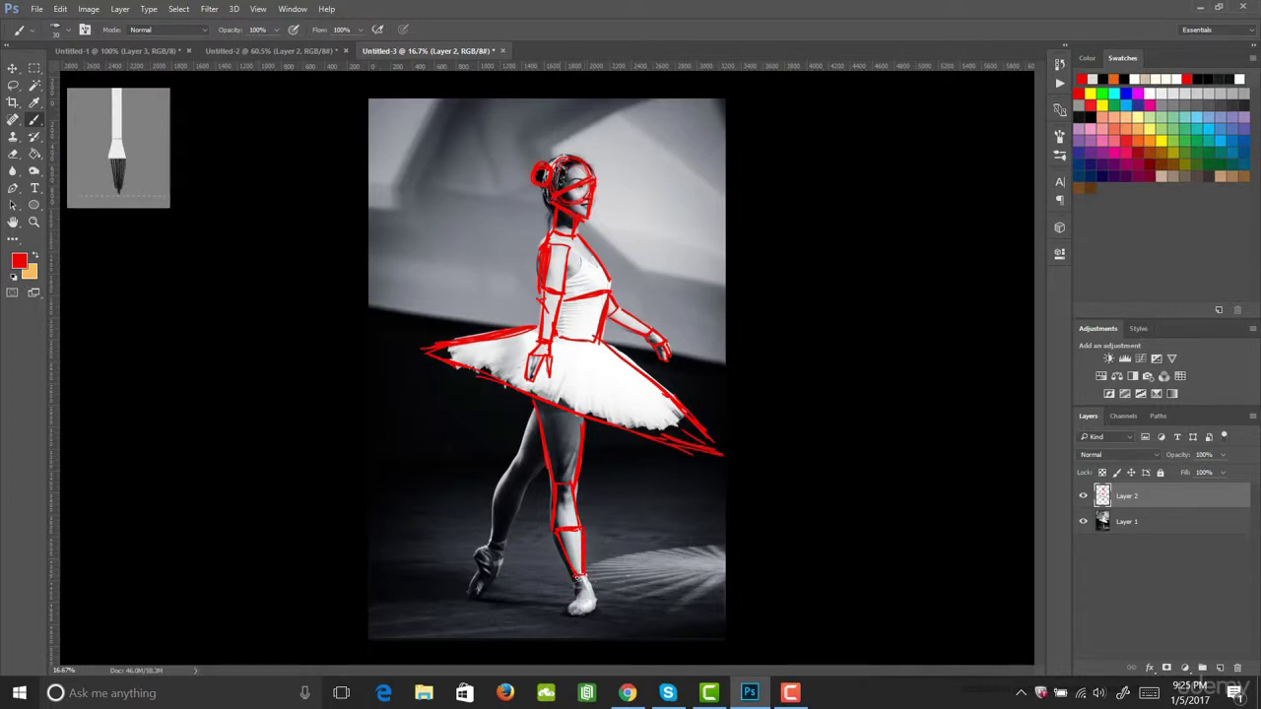
pyautogui.moveTo(561, 480)
pyautogui.mouseDown()
pyautogui.moveTo(564, 555)
pyautogui.moveTo(579, 577)
pyautogui.mouseUp()
pyautogui.moveTo(574, 509); pyautogui.dragTo(563, 469)
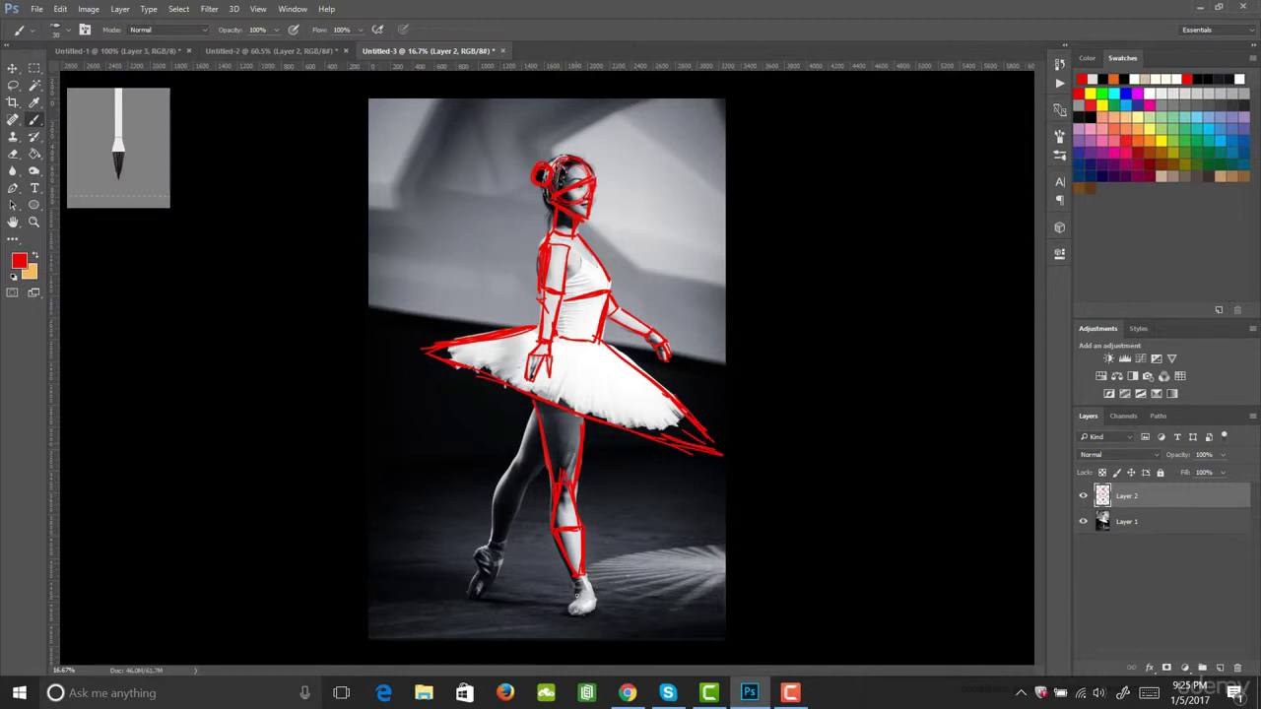
pyautogui.moveTo(578, 579)
pyautogui.mouseDown()
pyautogui.moveTo(573, 614)
pyautogui.moveTo(596, 612)
pyautogui.mouseUp()
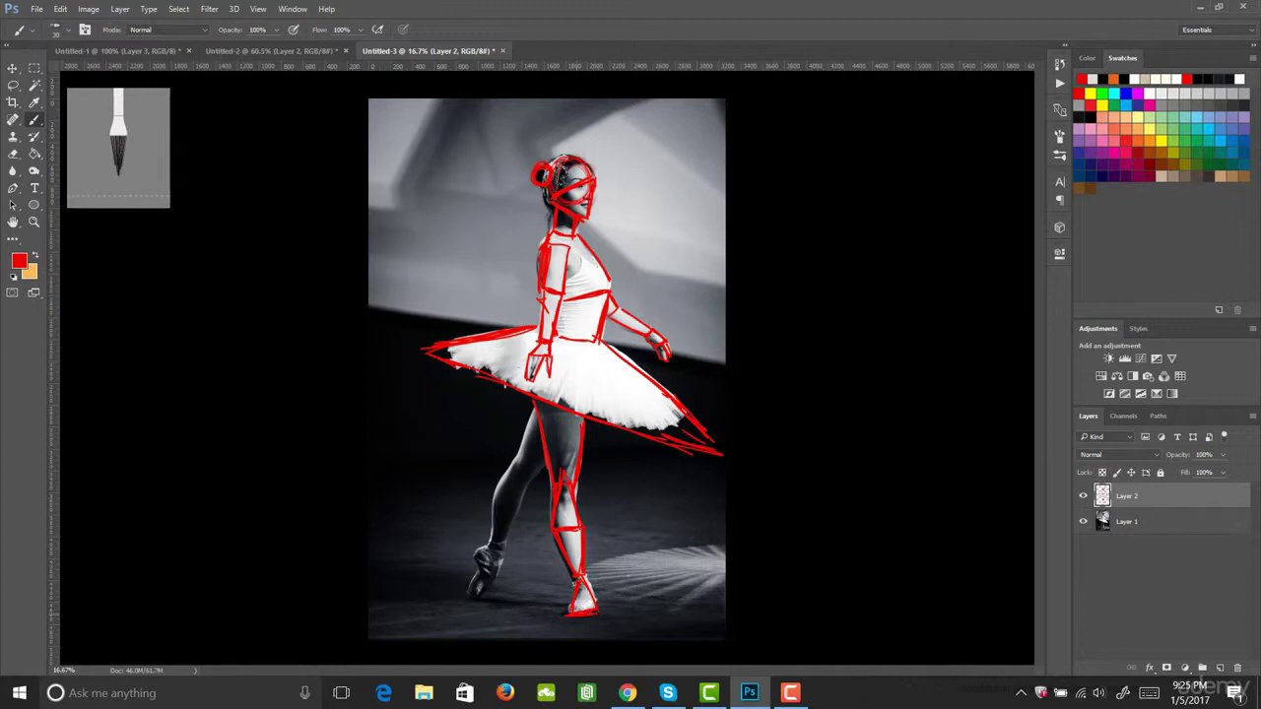
# Block in the dancer's back leg and pointed foot with segmented red shapes.
pyautogui.moveTo(537, 405)
pyautogui.mouseDown()
pyautogui.moveTo(512, 451)
pyautogui.moveTo(524, 429)
pyautogui.moveTo(540, 462)
pyautogui.moveTo(528, 477)
pyautogui.moveTo(540, 467)
pyautogui.moveTo(494, 492)
pyautogui.moveTo(521, 504)
pyautogui.moveTo(495, 503)
pyautogui.moveTo(494, 541)
pyautogui.mouseUp()
pyautogui.moveTo(493, 496)
pyautogui.mouseDown()
pyautogui.moveTo(495, 543)
pyautogui.moveTo(516, 510)
pyautogui.moveTo(497, 544)
pyautogui.moveTo(499, 501)
pyautogui.moveTo(502, 548)
pyautogui.moveTo(478, 552)
pyautogui.moveTo(488, 549)
pyautogui.moveTo(475, 597)
pyautogui.mouseUp()
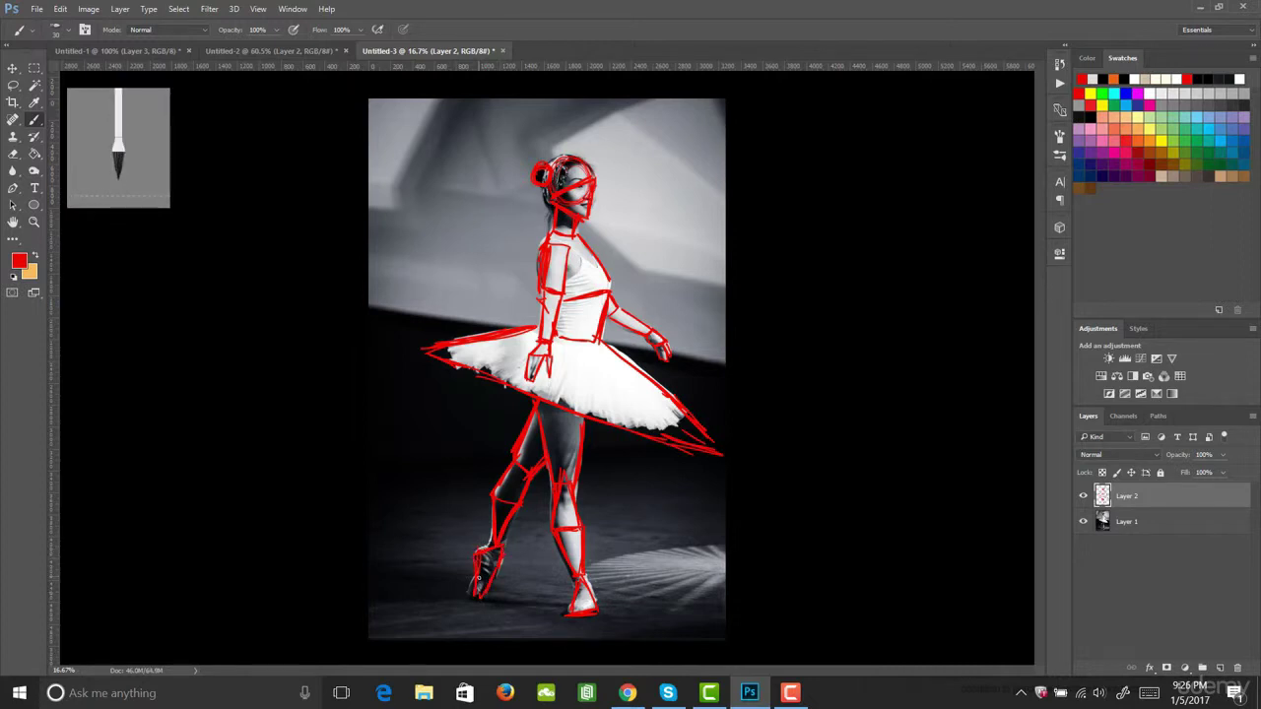